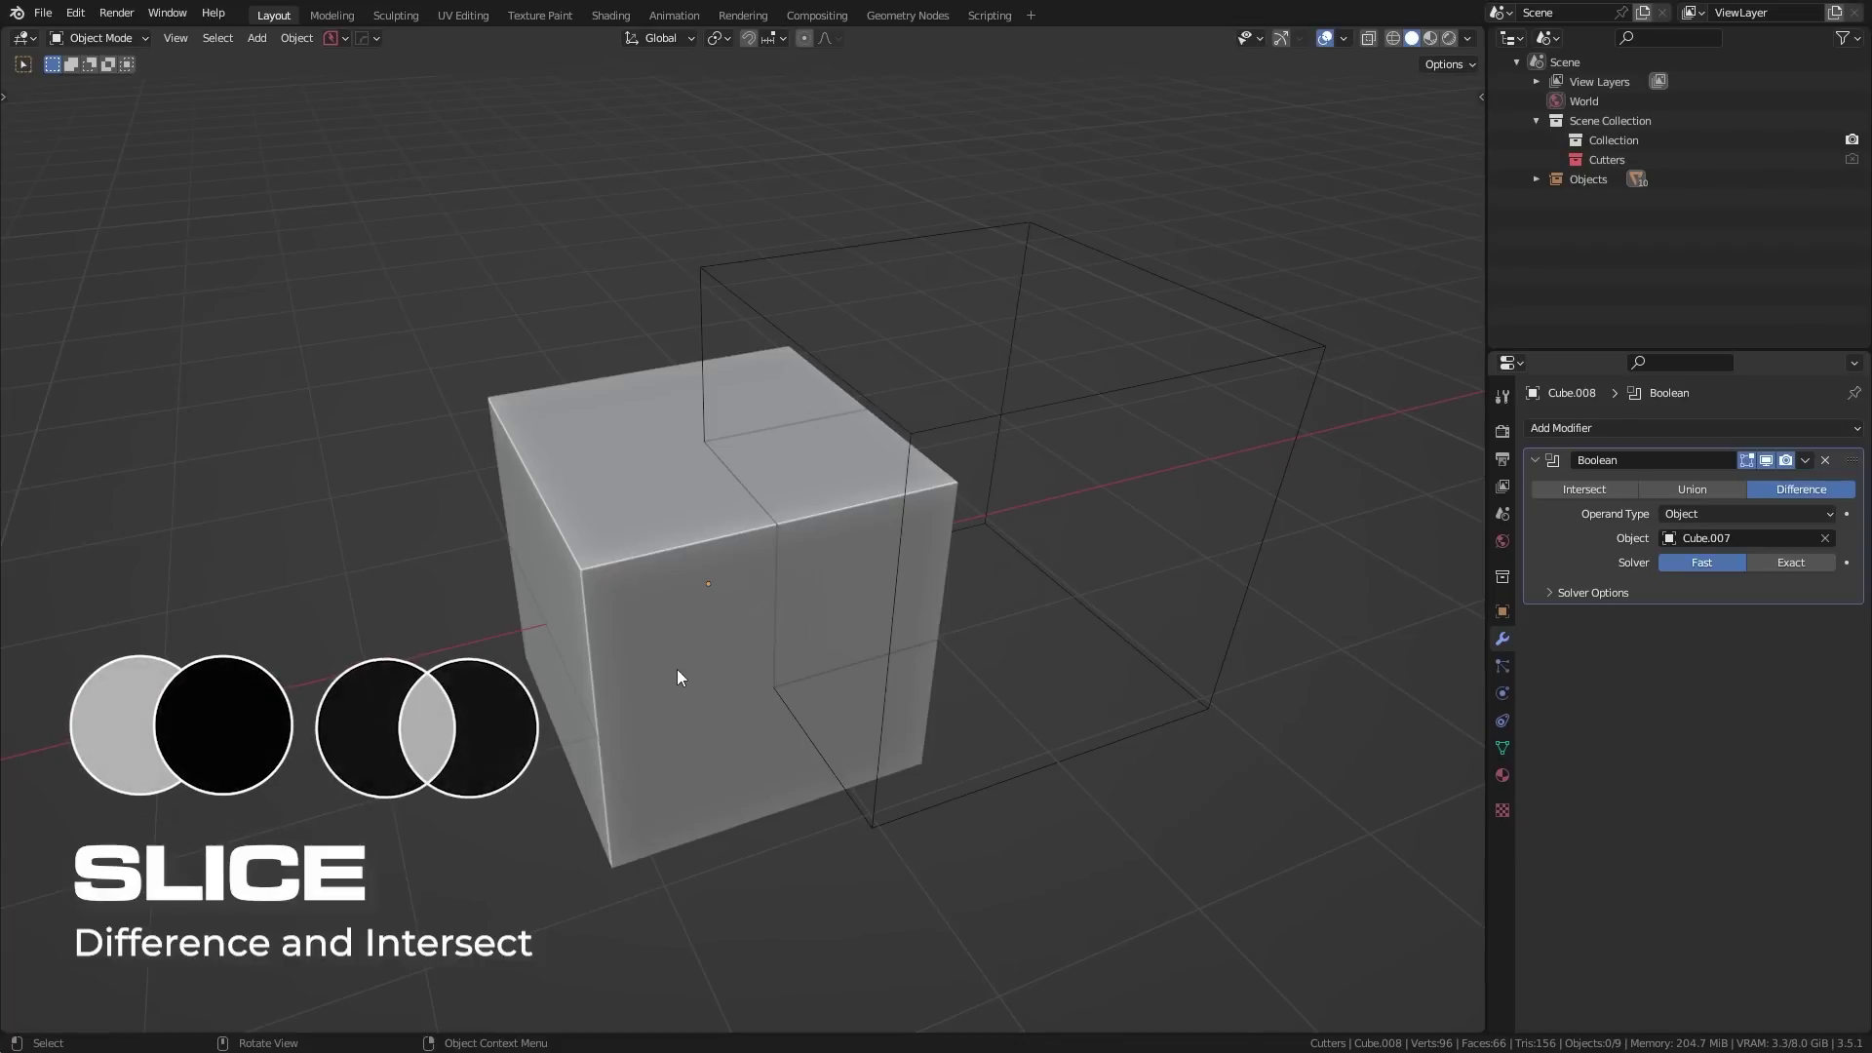
Select the Intersect and Difference slice cubes in turn to compare their Boolean results
click(868, 519)
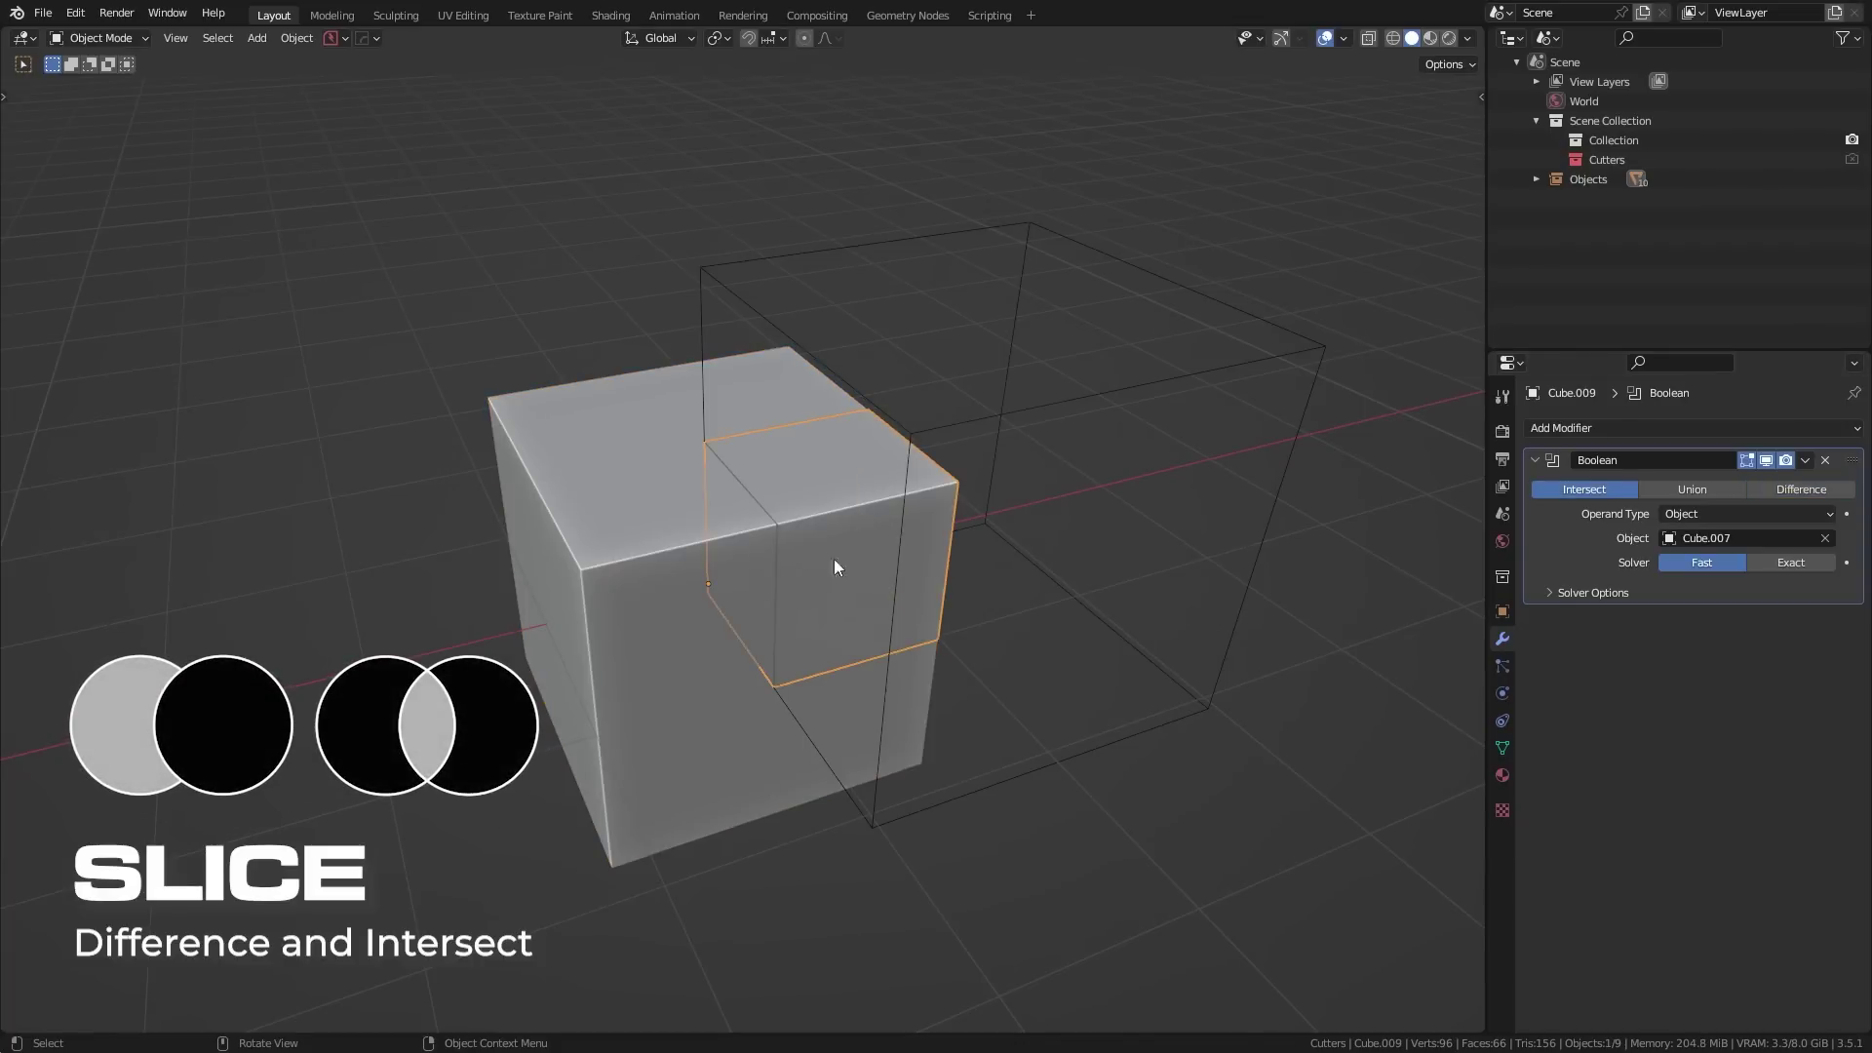
click(619, 542)
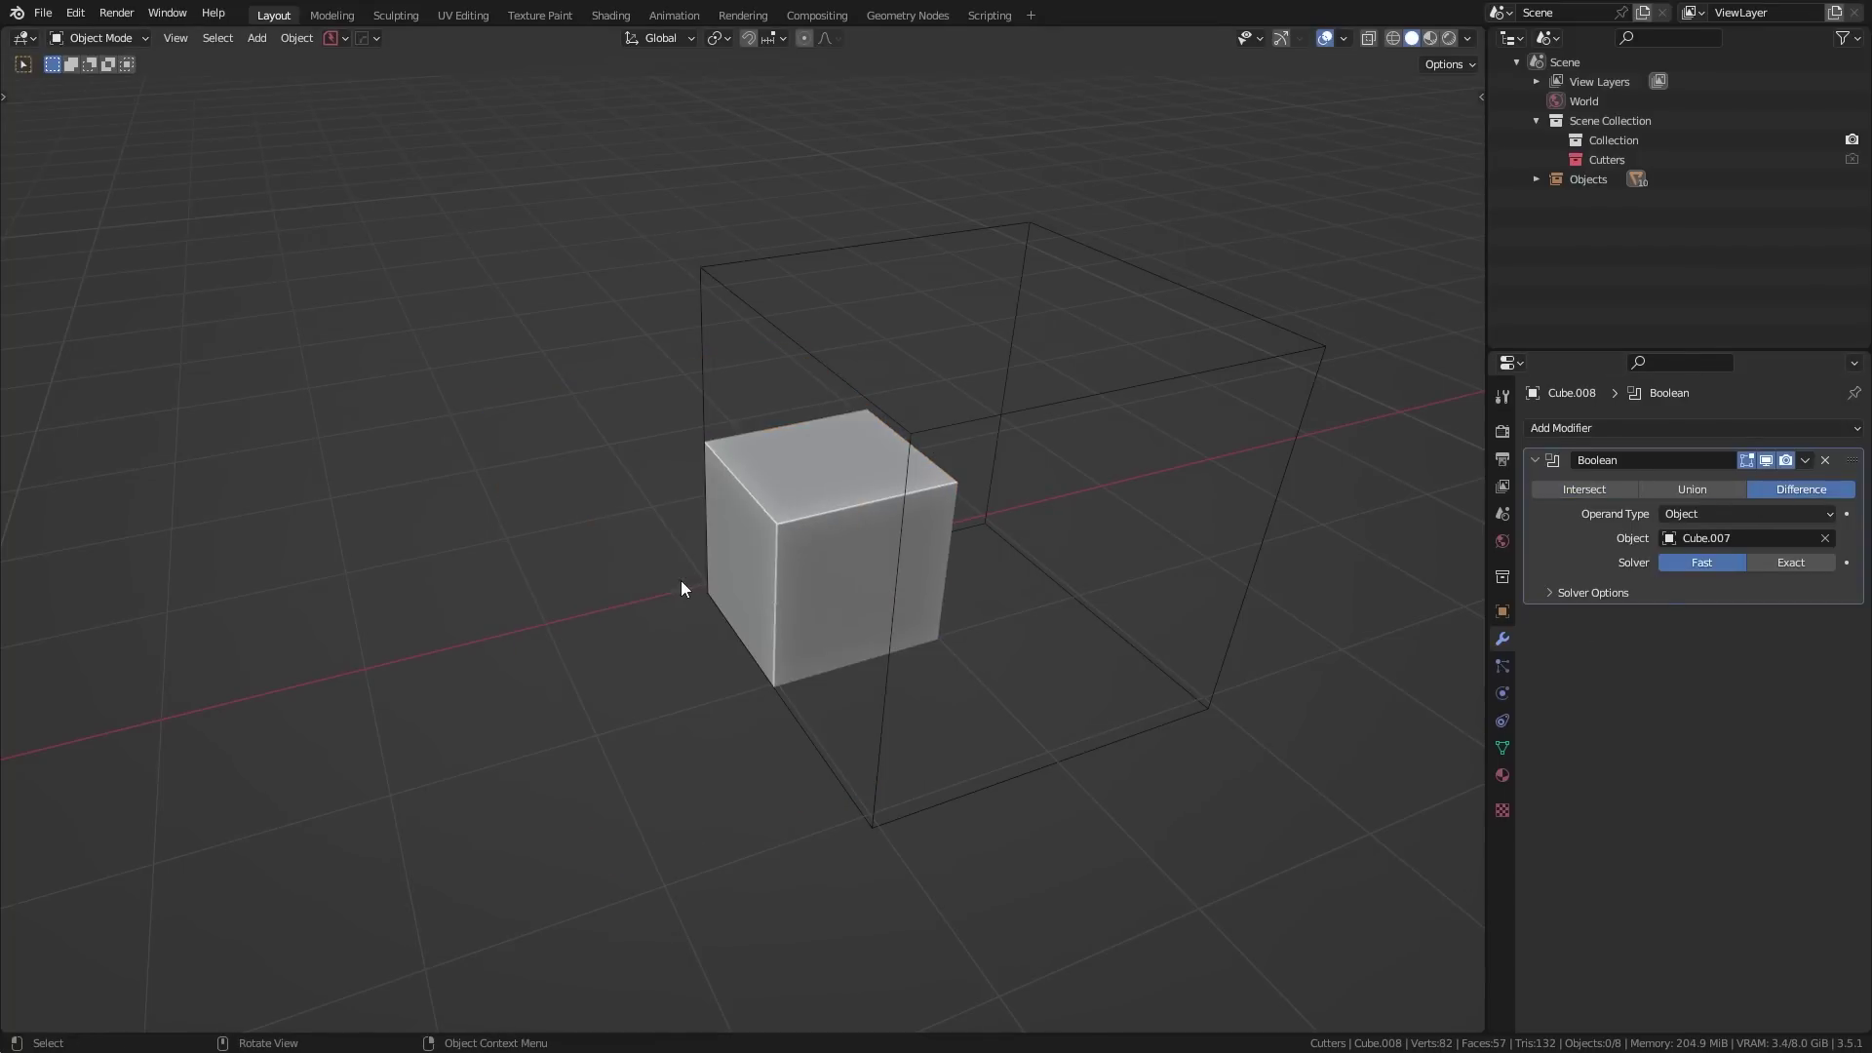
click(835, 545)
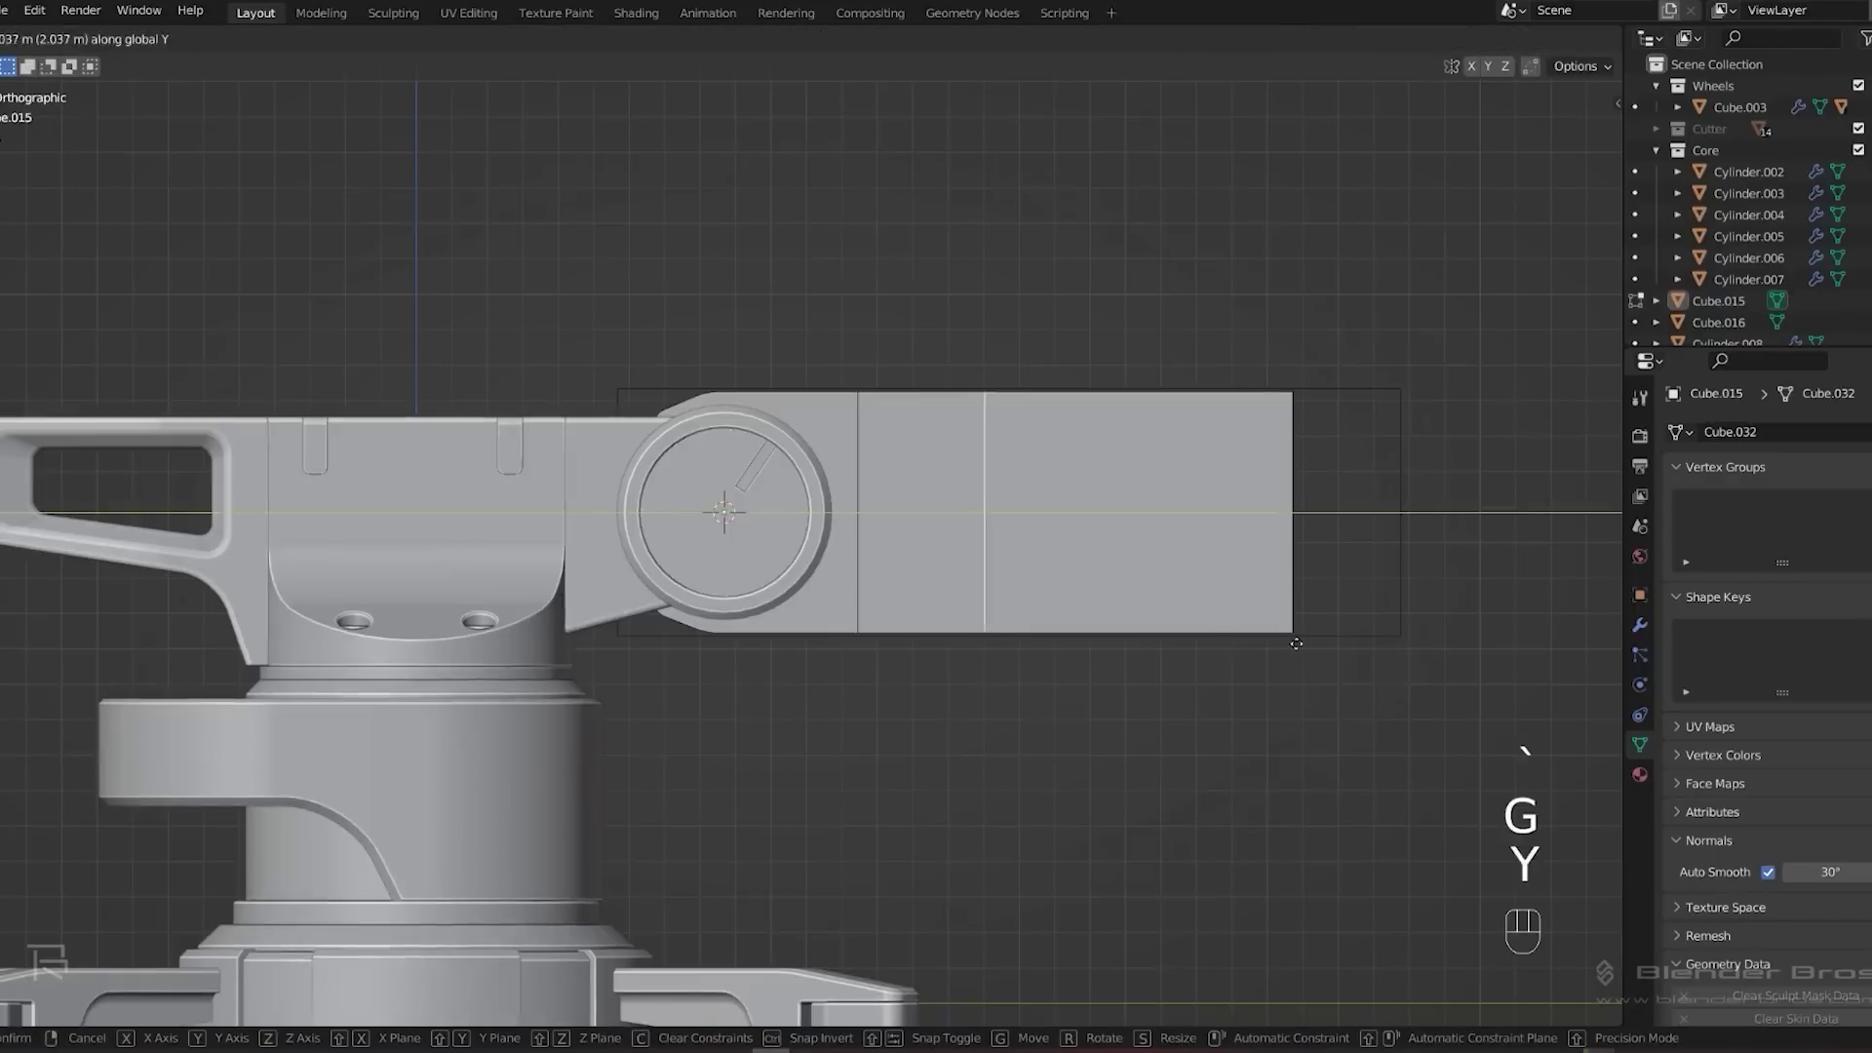
Use the Z and R viewport shortcuts while preparing to bevel the openings' edges
key(z)
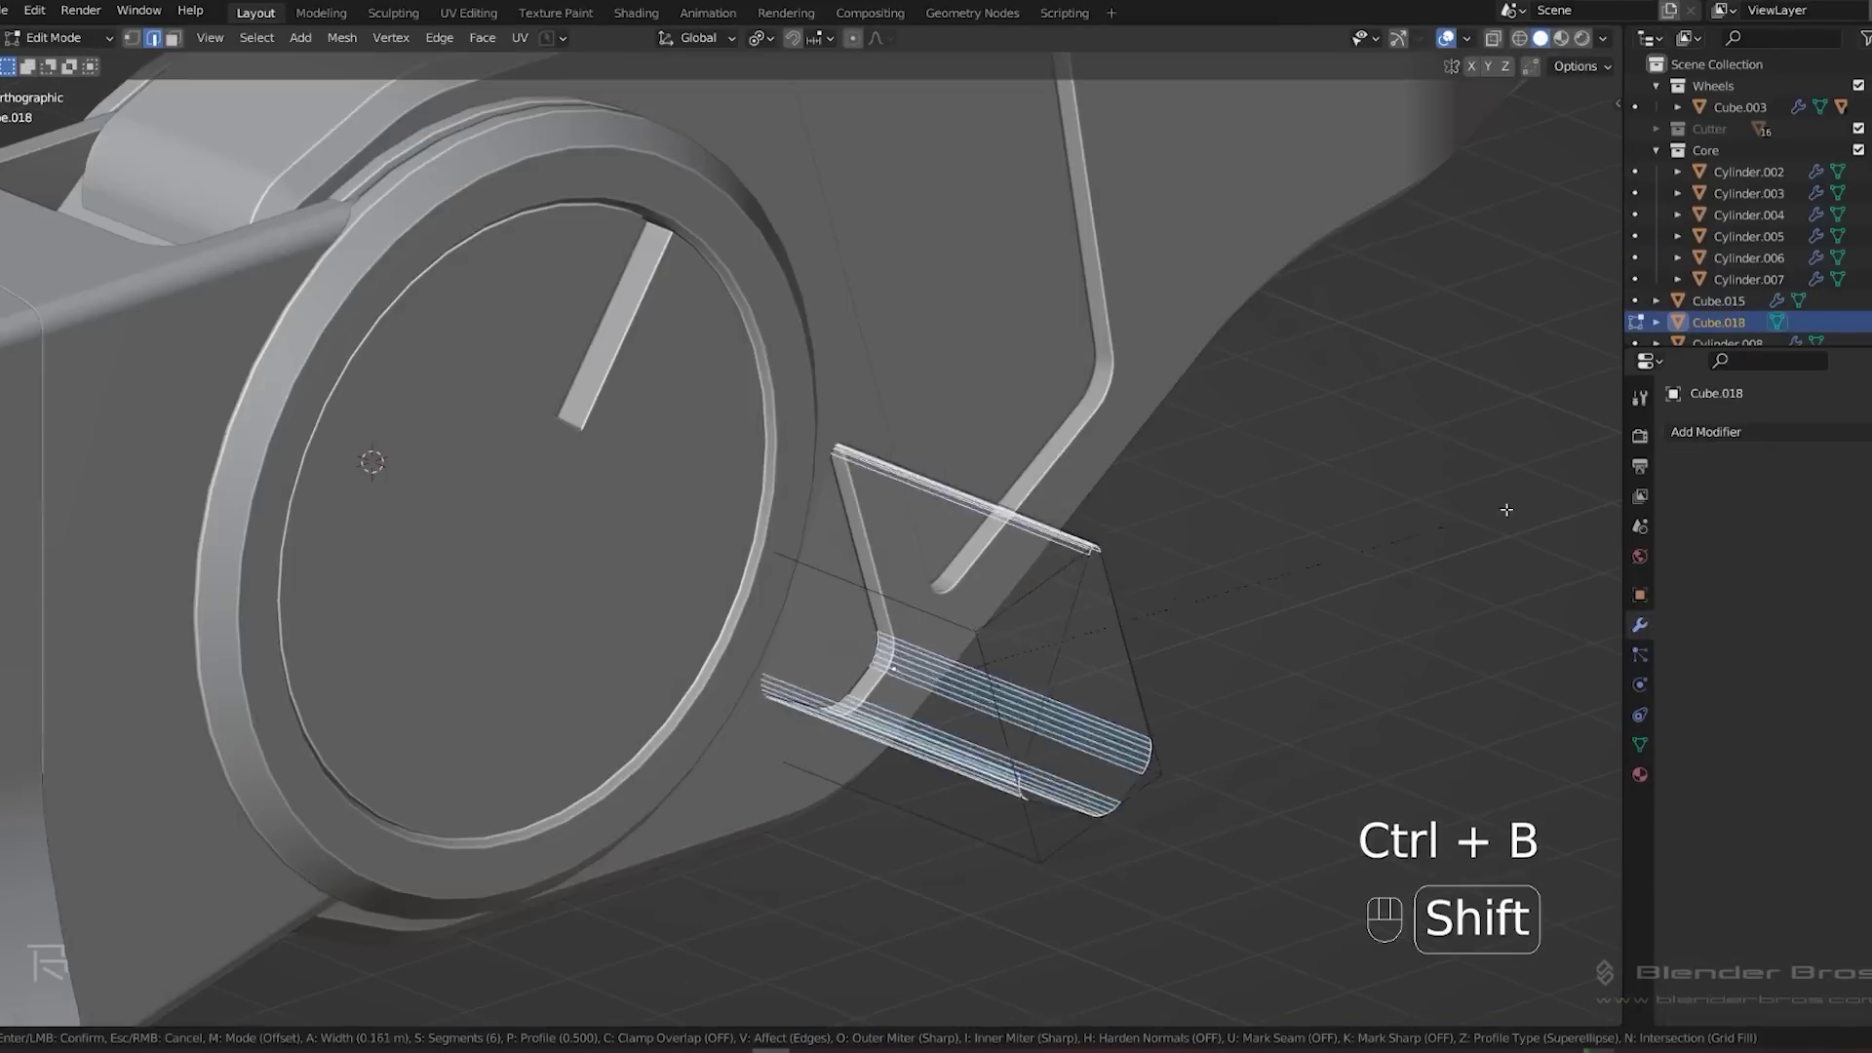
key(r)
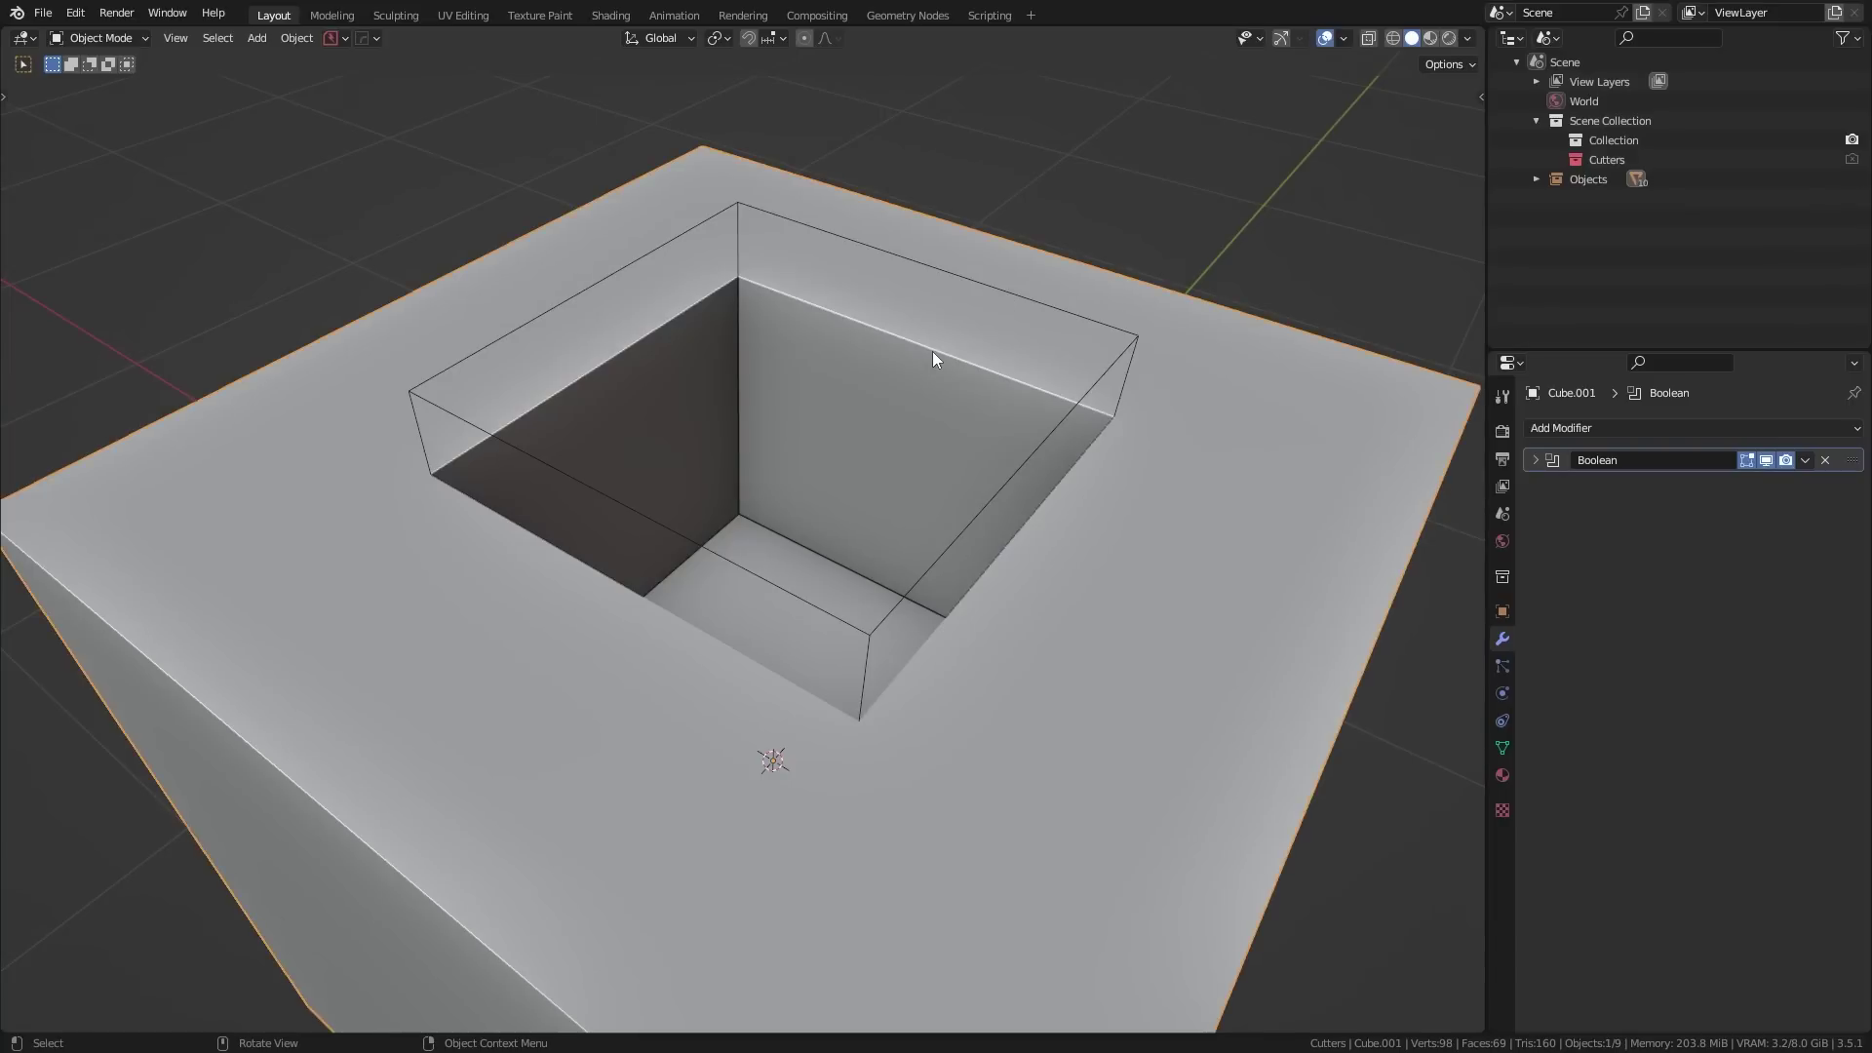
Bevel the edges of the cutter's top face in face select mode
key(Tab)
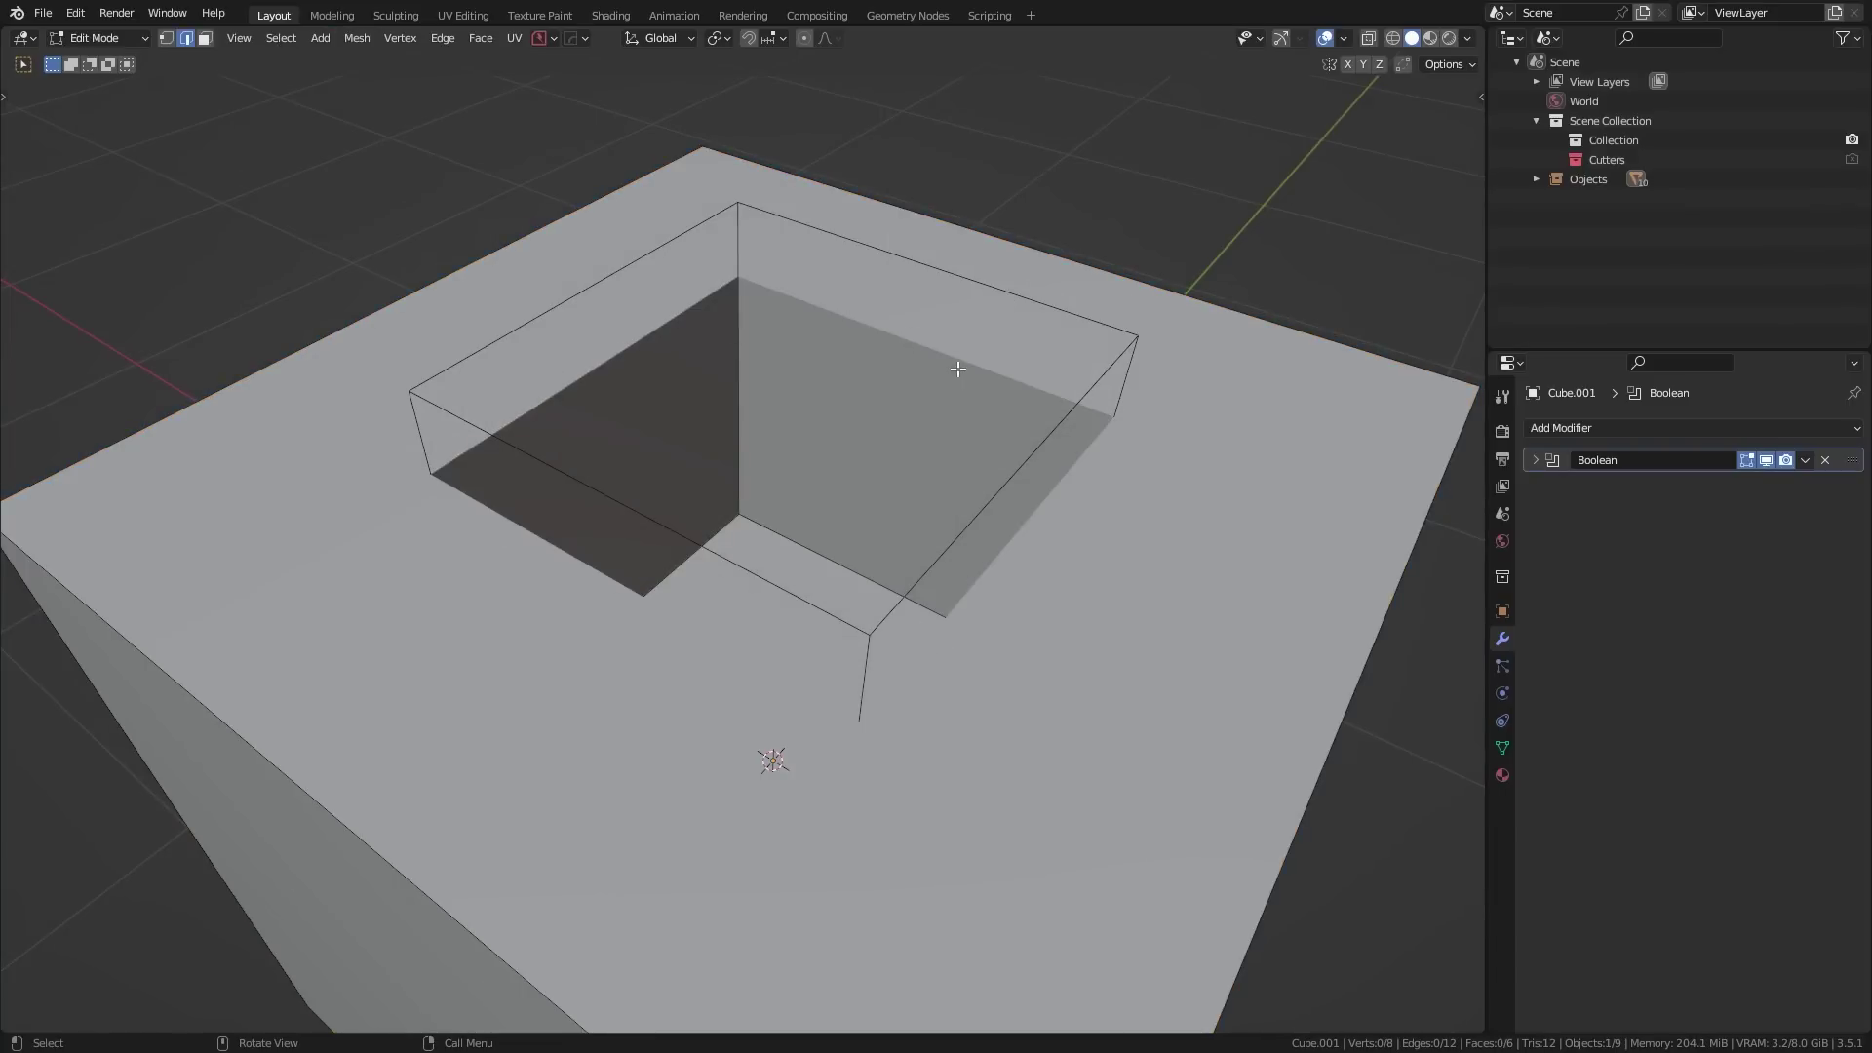
key(3)
click(912, 407)
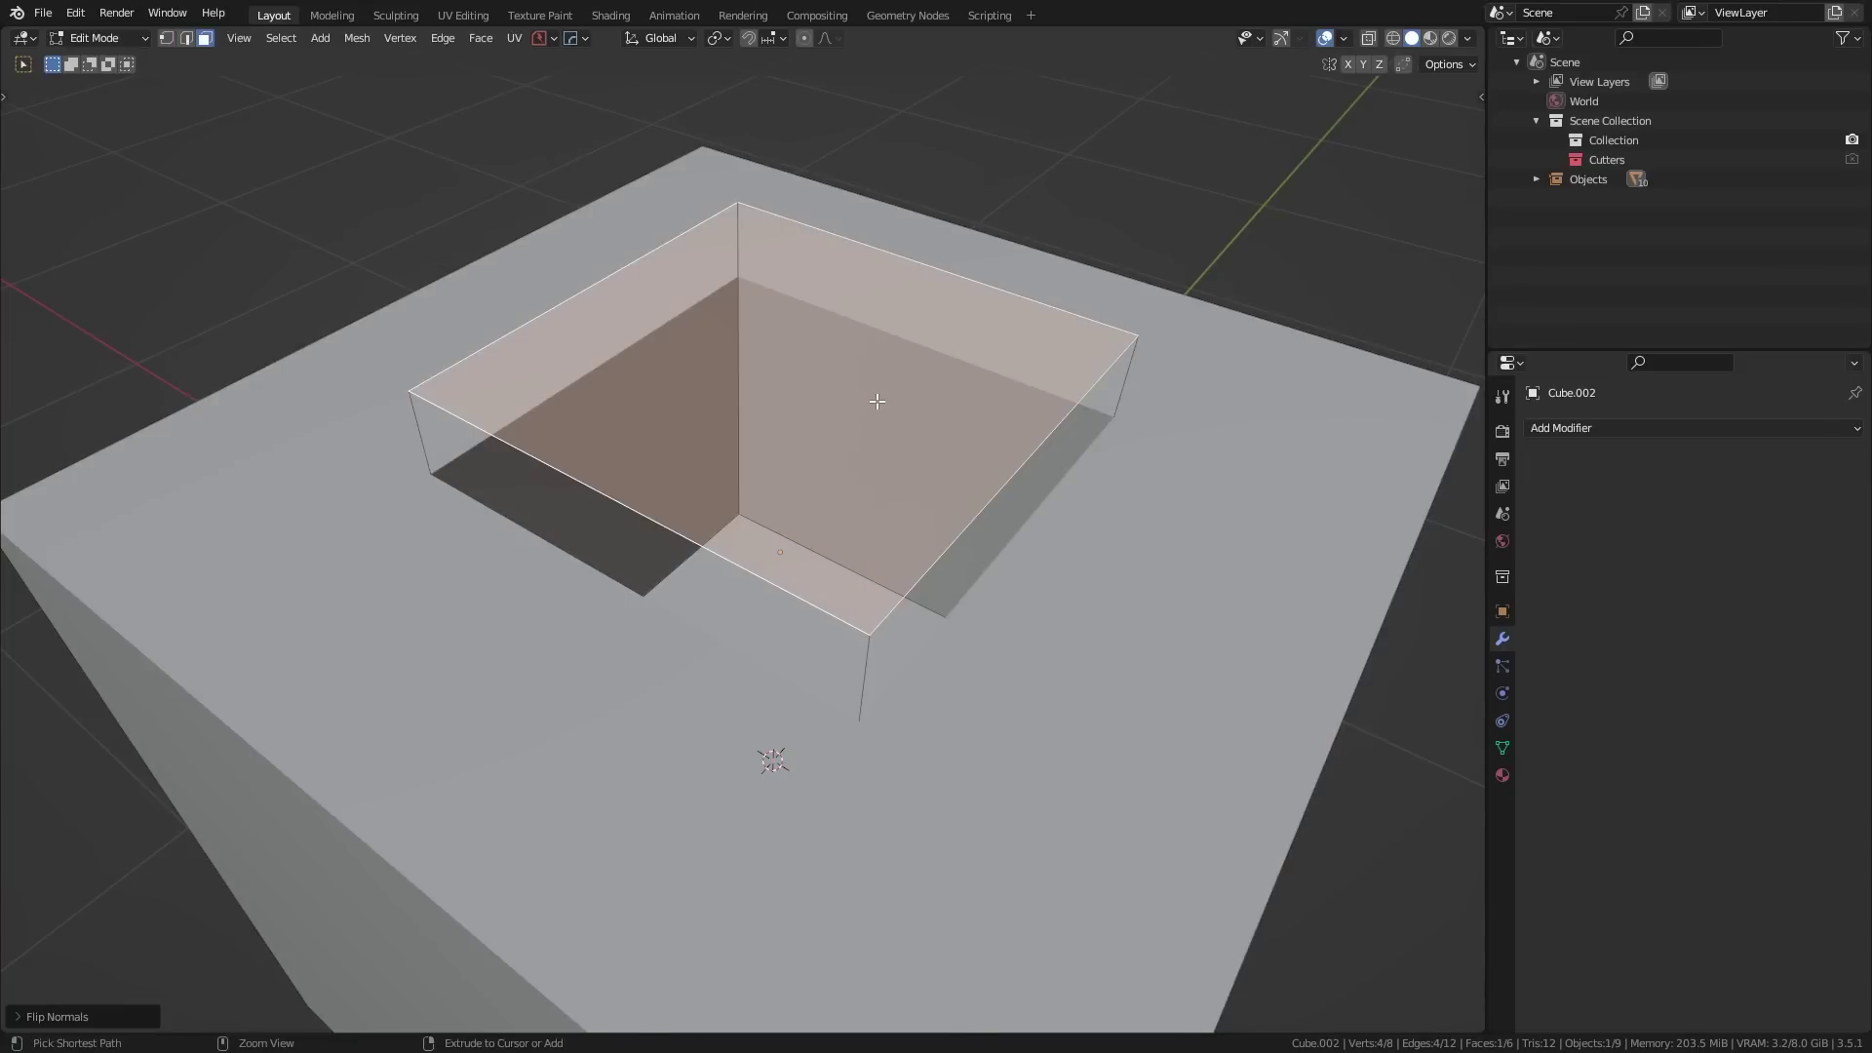
key(ctrl+b)
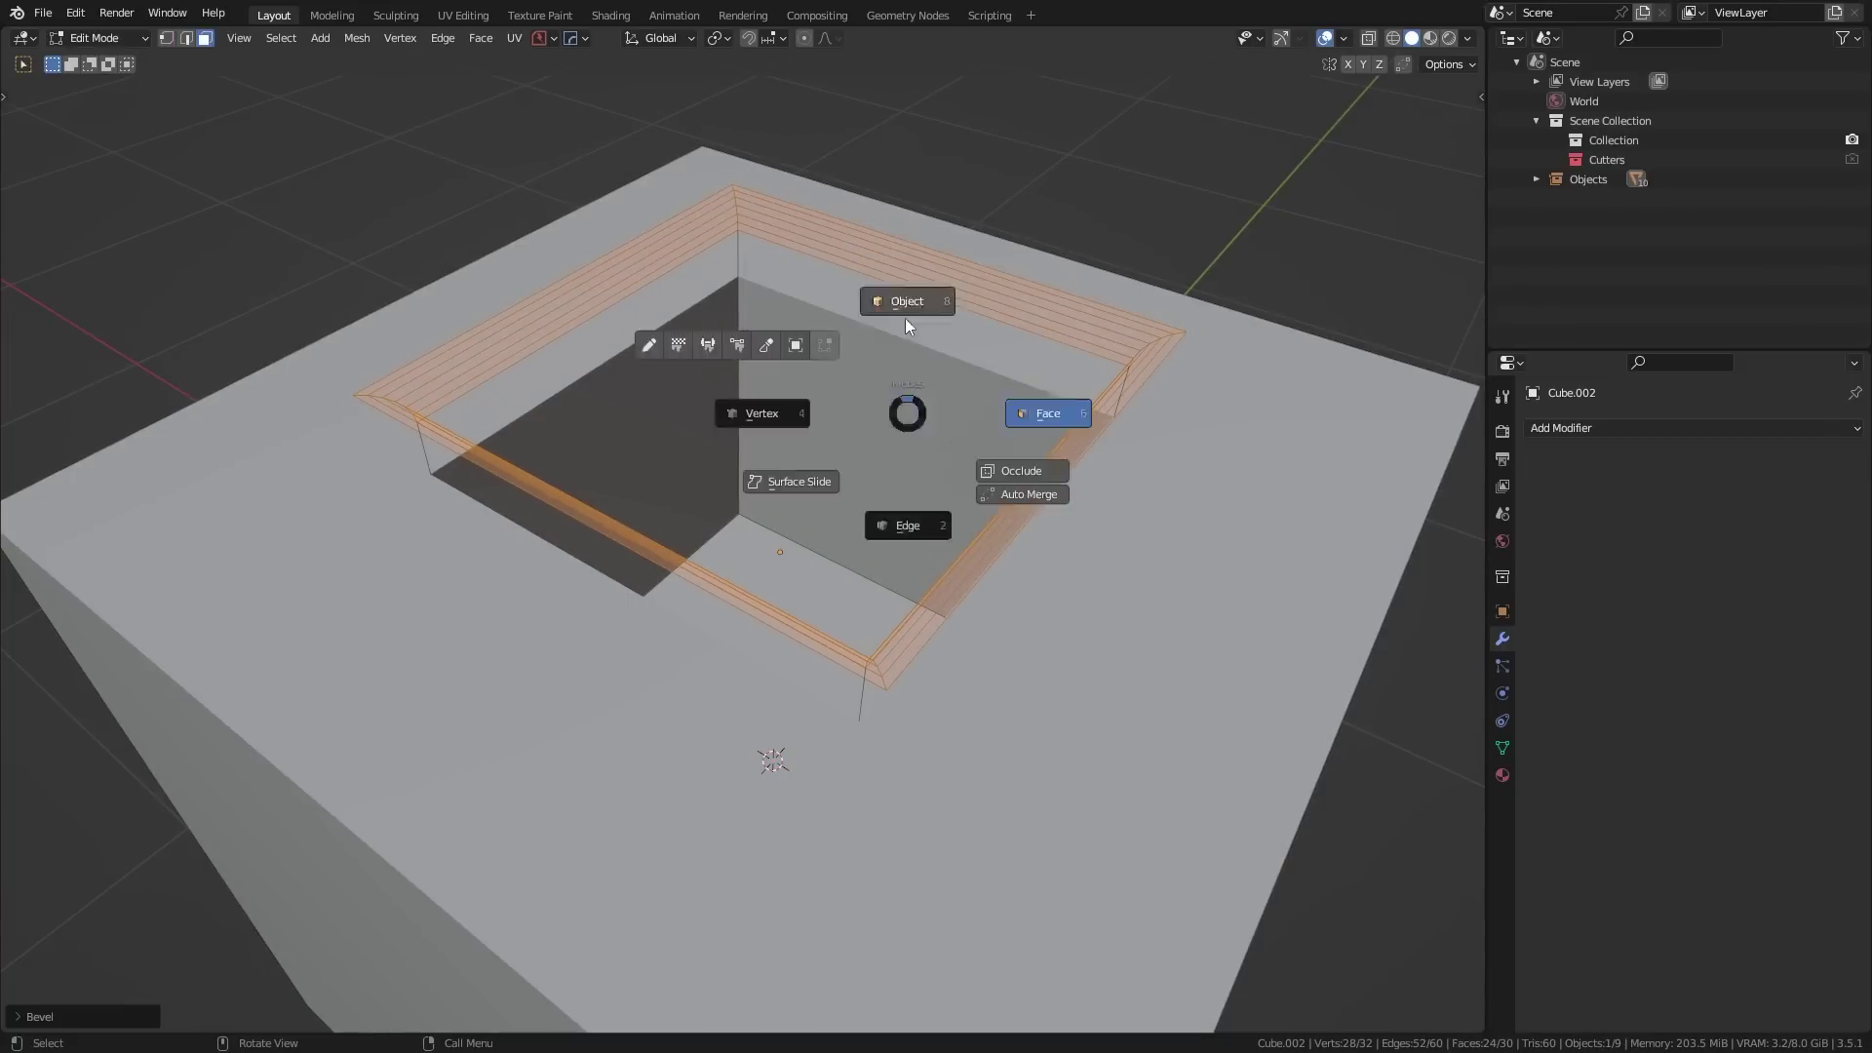
click(907, 319)
key(Tab)
key(Tab)
Apply the main block's Boolean modifier and inspect the resulting mesh in Edit Mode
click(1404, 507)
click(1806, 462)
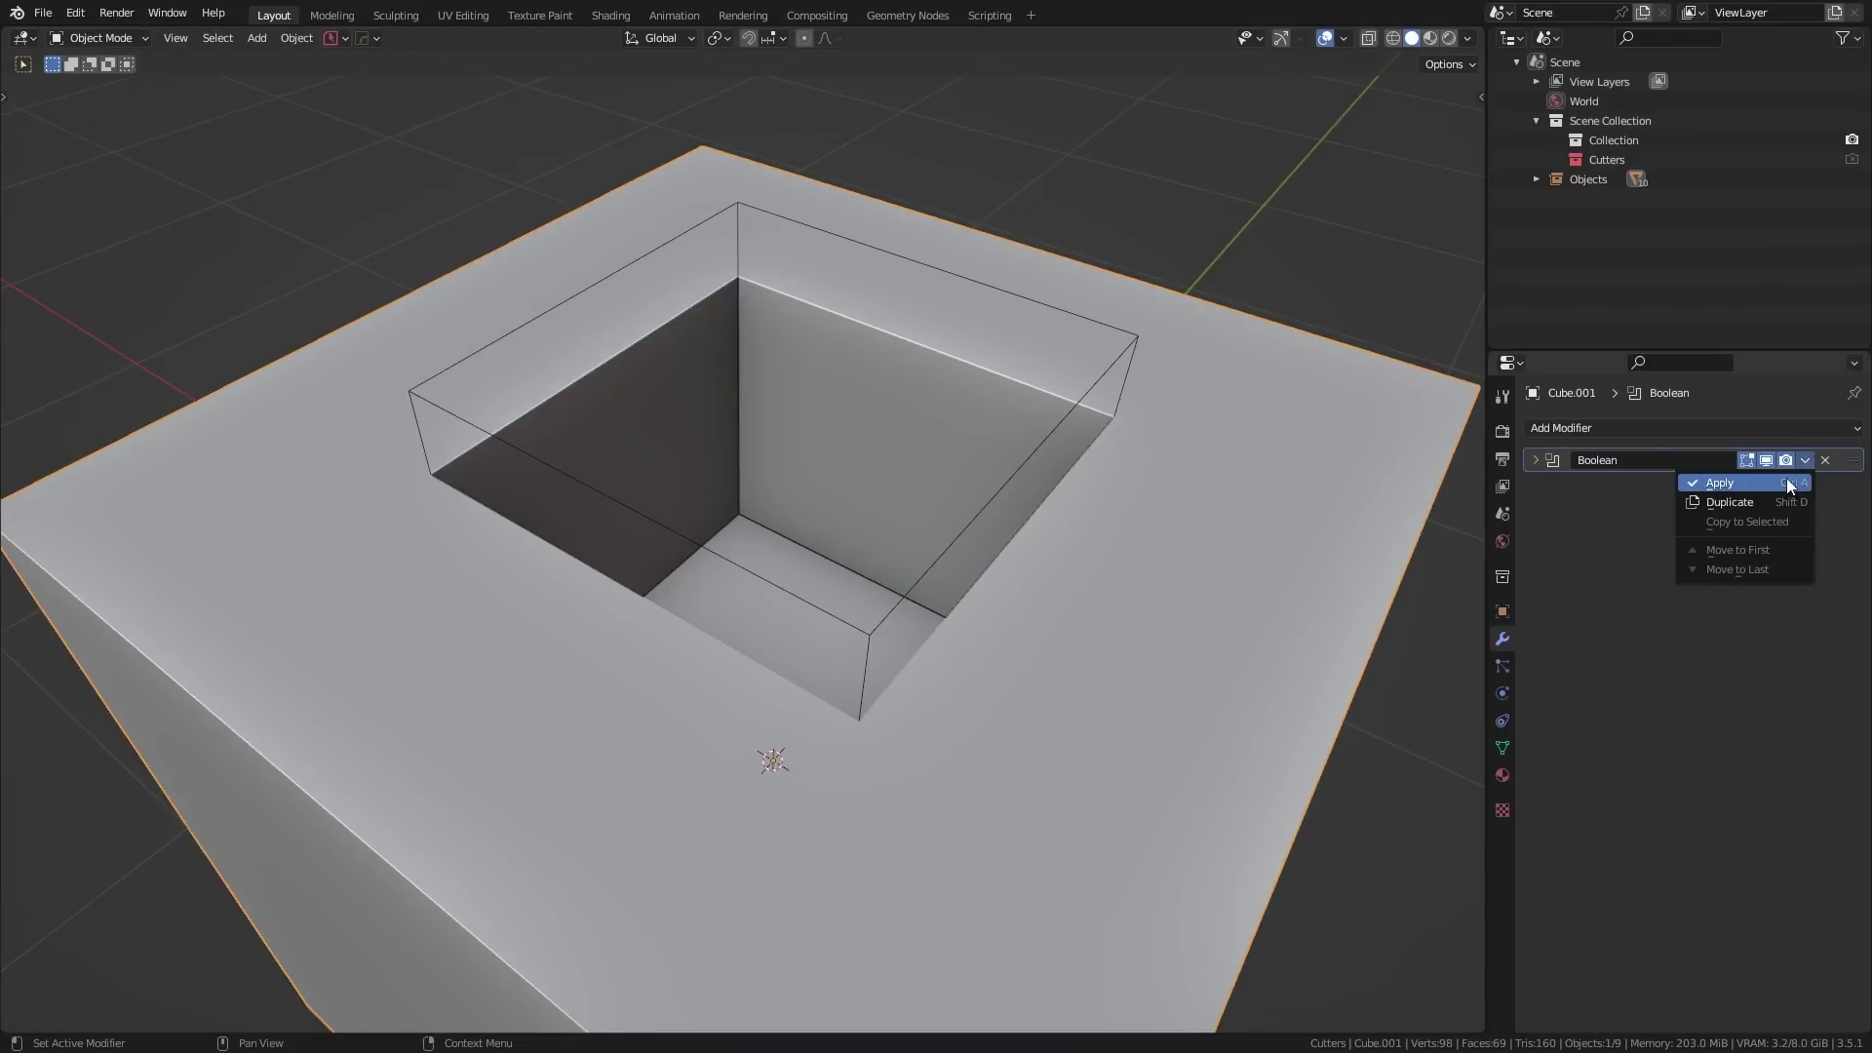
click(1701, 482)
key(Tab)
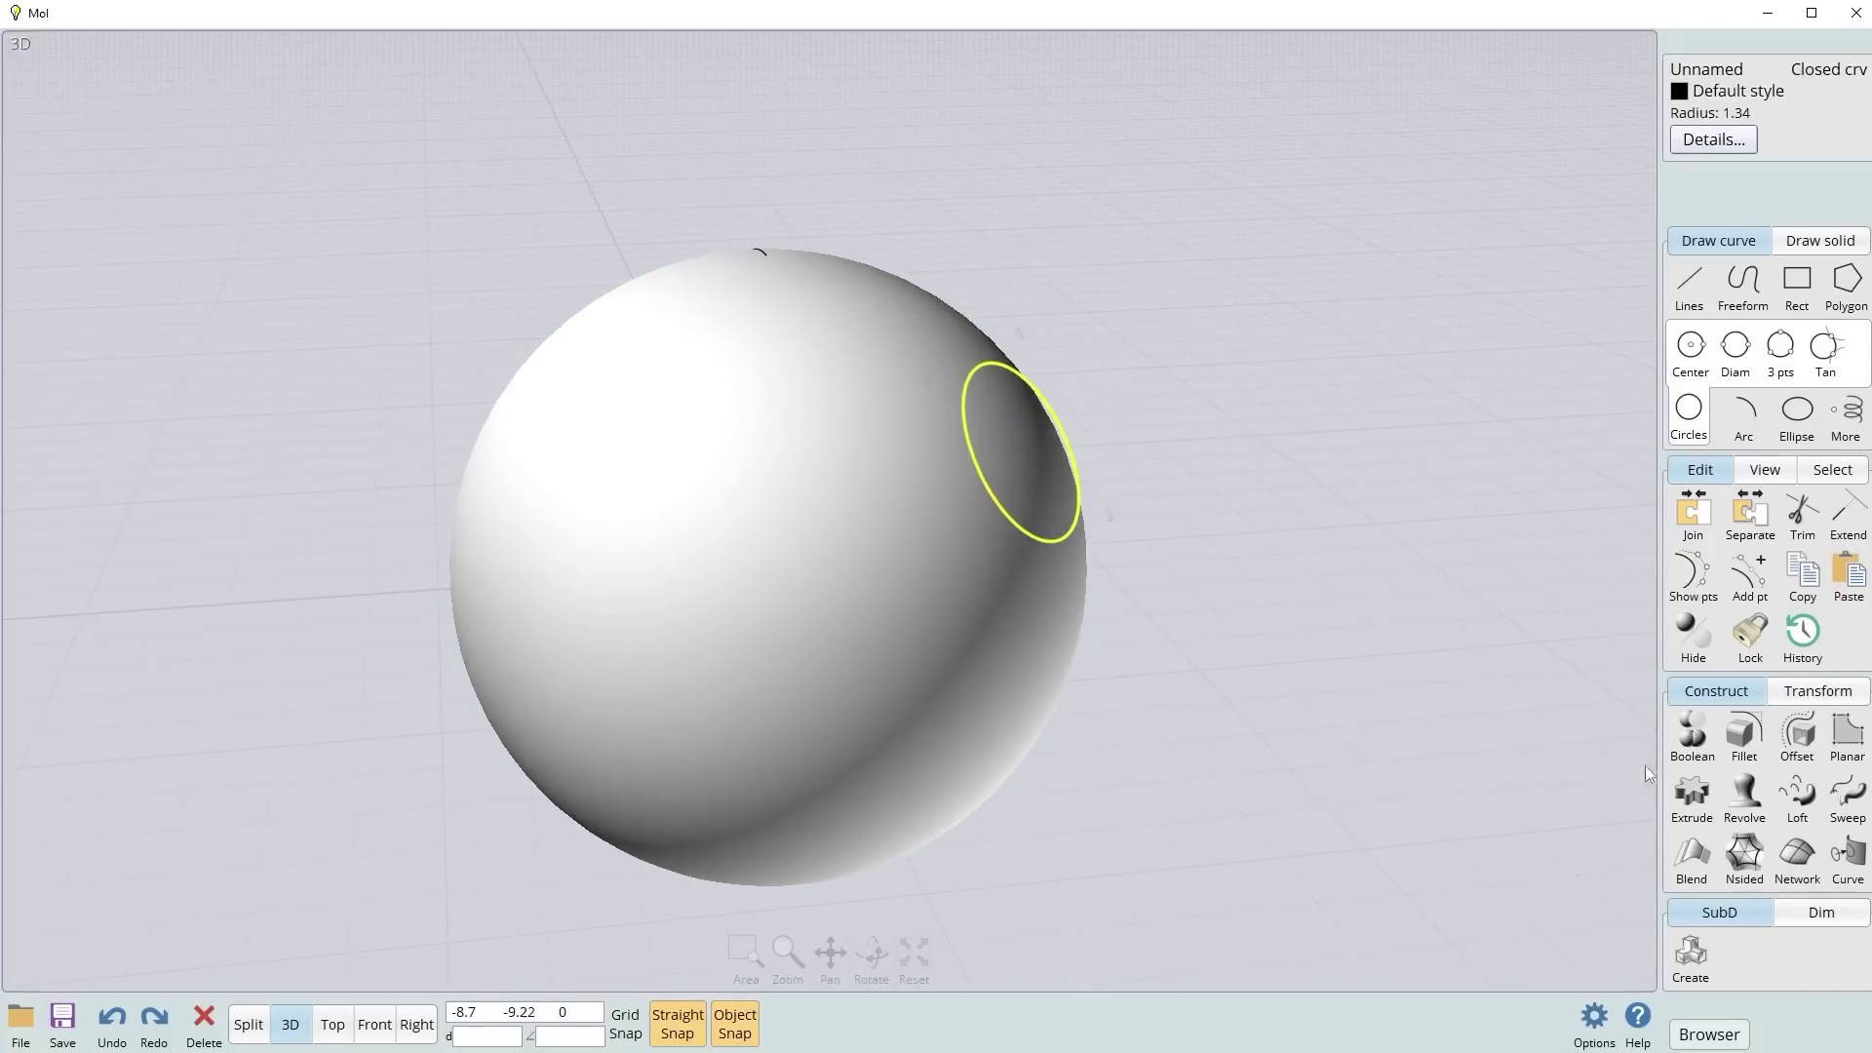
Extrude the circle into a cylinder and Boolean-difference it from the sphere to cut a round hole
click(1692, 727)
click(1177, 563)
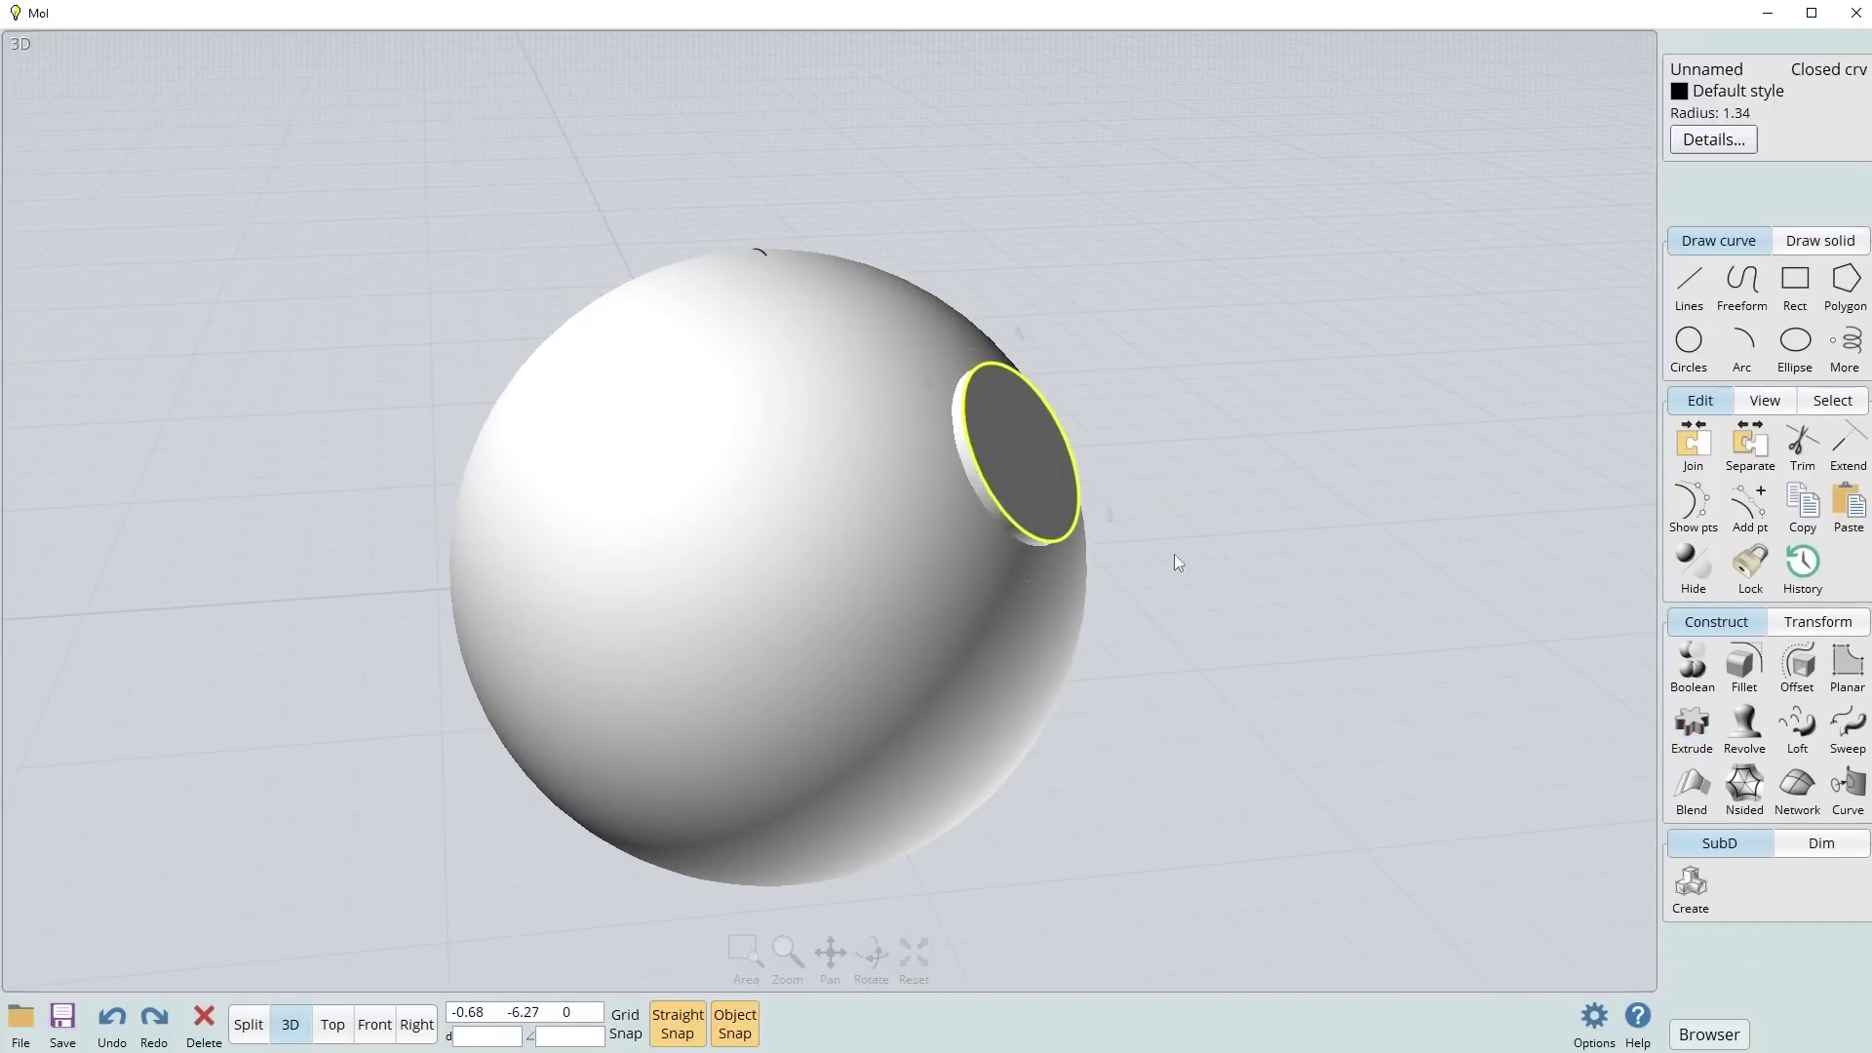
click(1063, 585)
click(1691, 663)
click(1691, 665)
click(1014, 459)
right_click(1203, 526)
right_drag(1203, 527, 1121, 572)
scroll(1053, 546, up, 3)
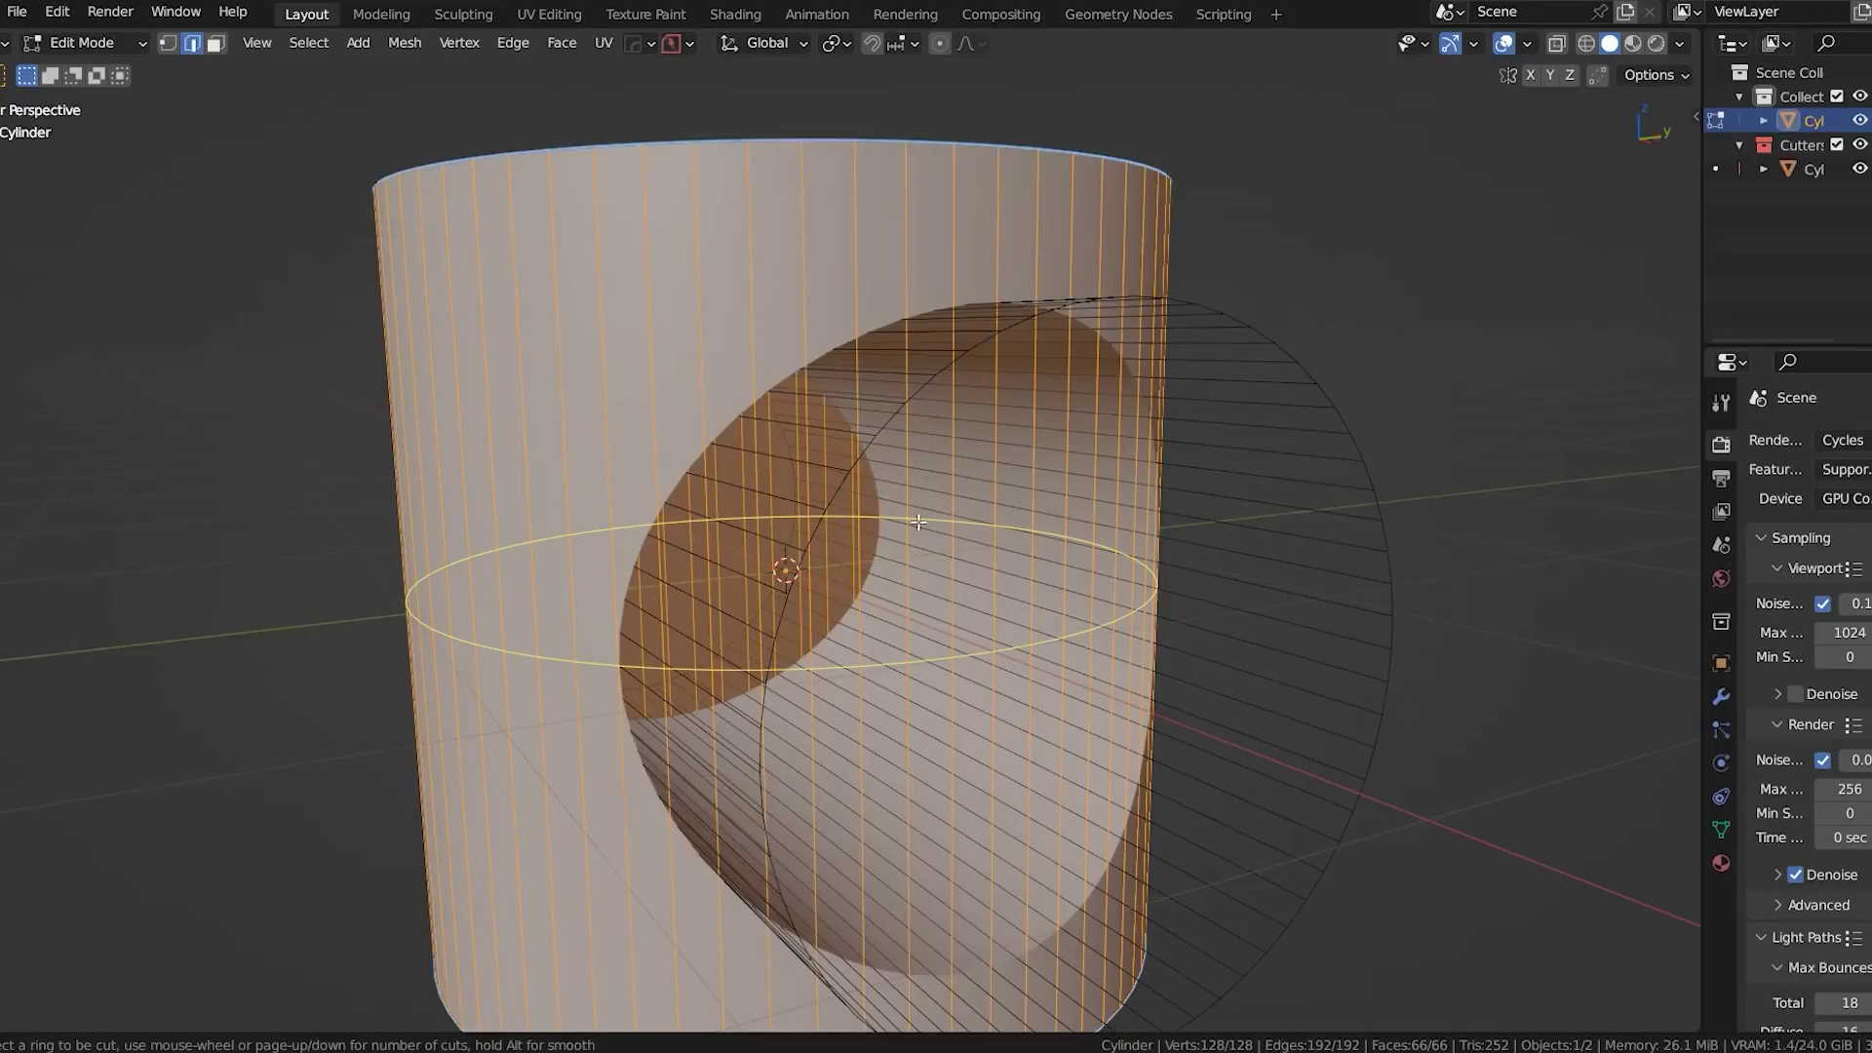
Symmetrize the cylinder and add 11 centred horizontal loop cuts around it
key(alt+x)
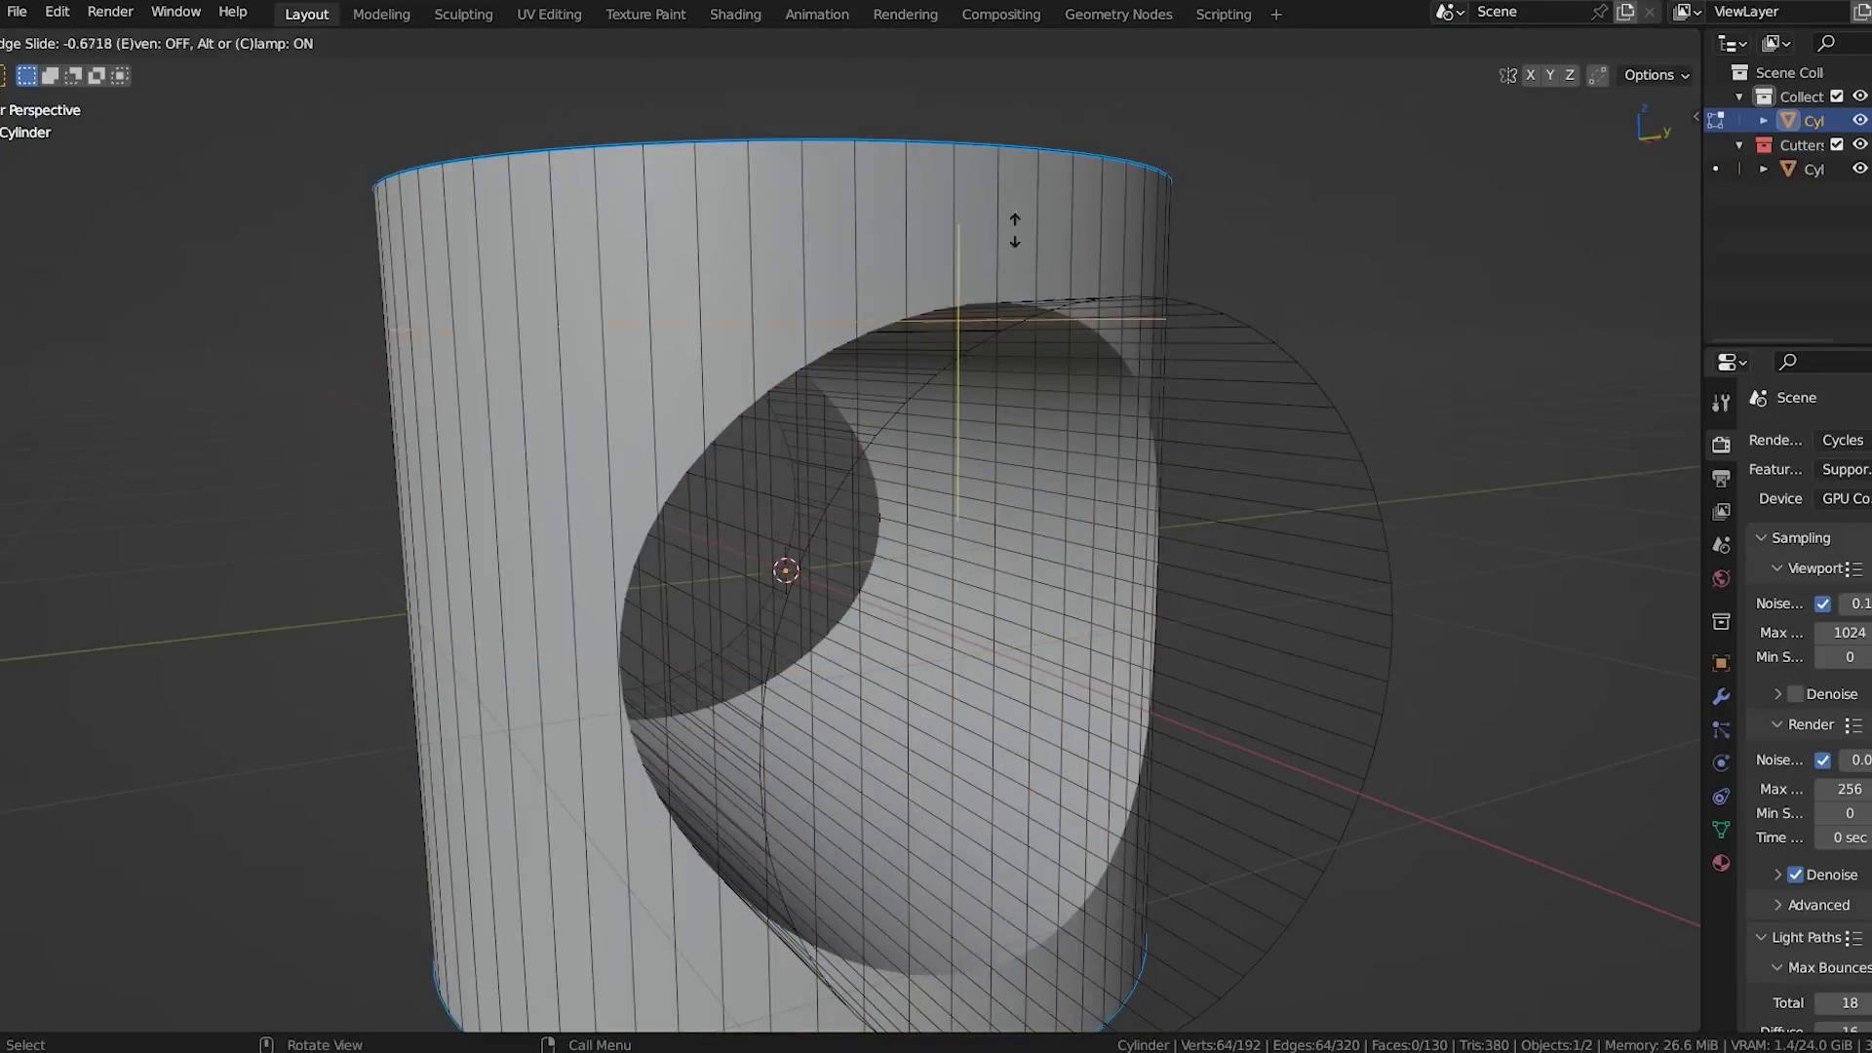
scroll(807, 534, down, 3)
scroll(806, 534, up, 10)
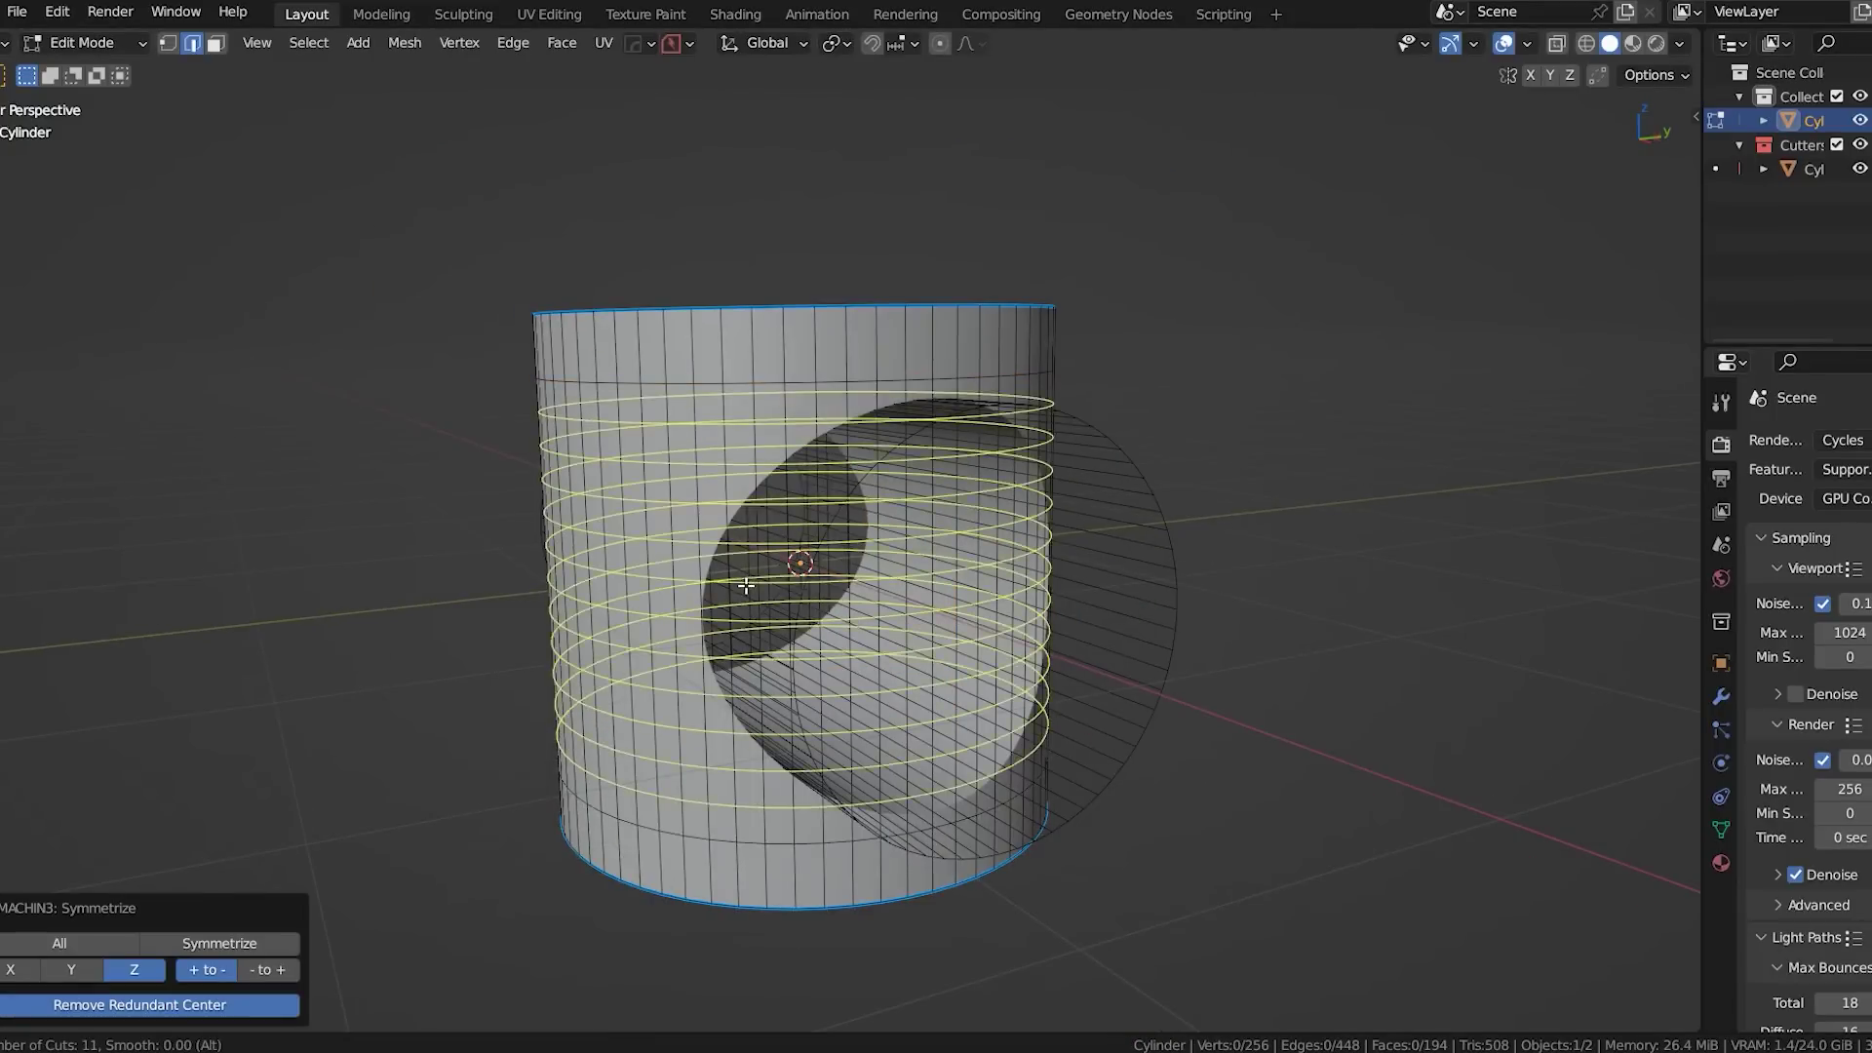
click(807, 535)
right_click(858, 487)
key(Tab)
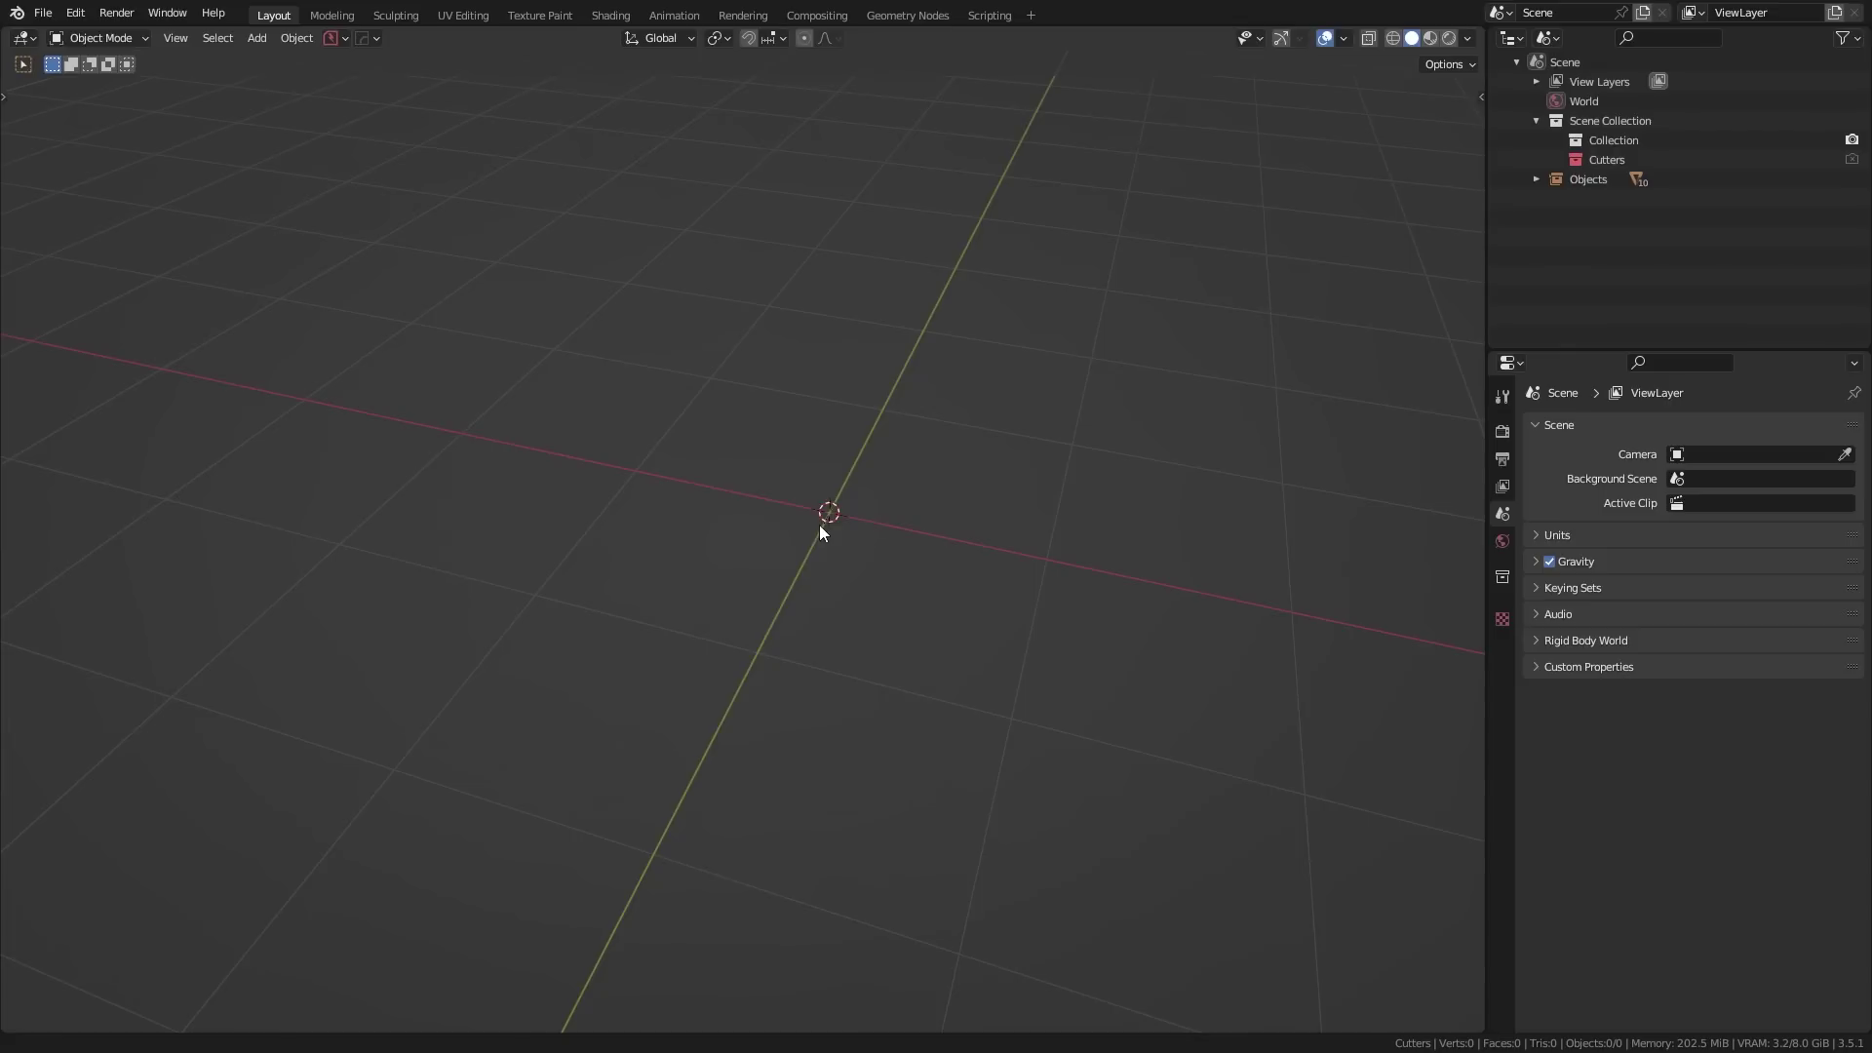
Add a plane to the scene and switch it into Edit Mode
key(shift+a)
mouse_move(819, 524)
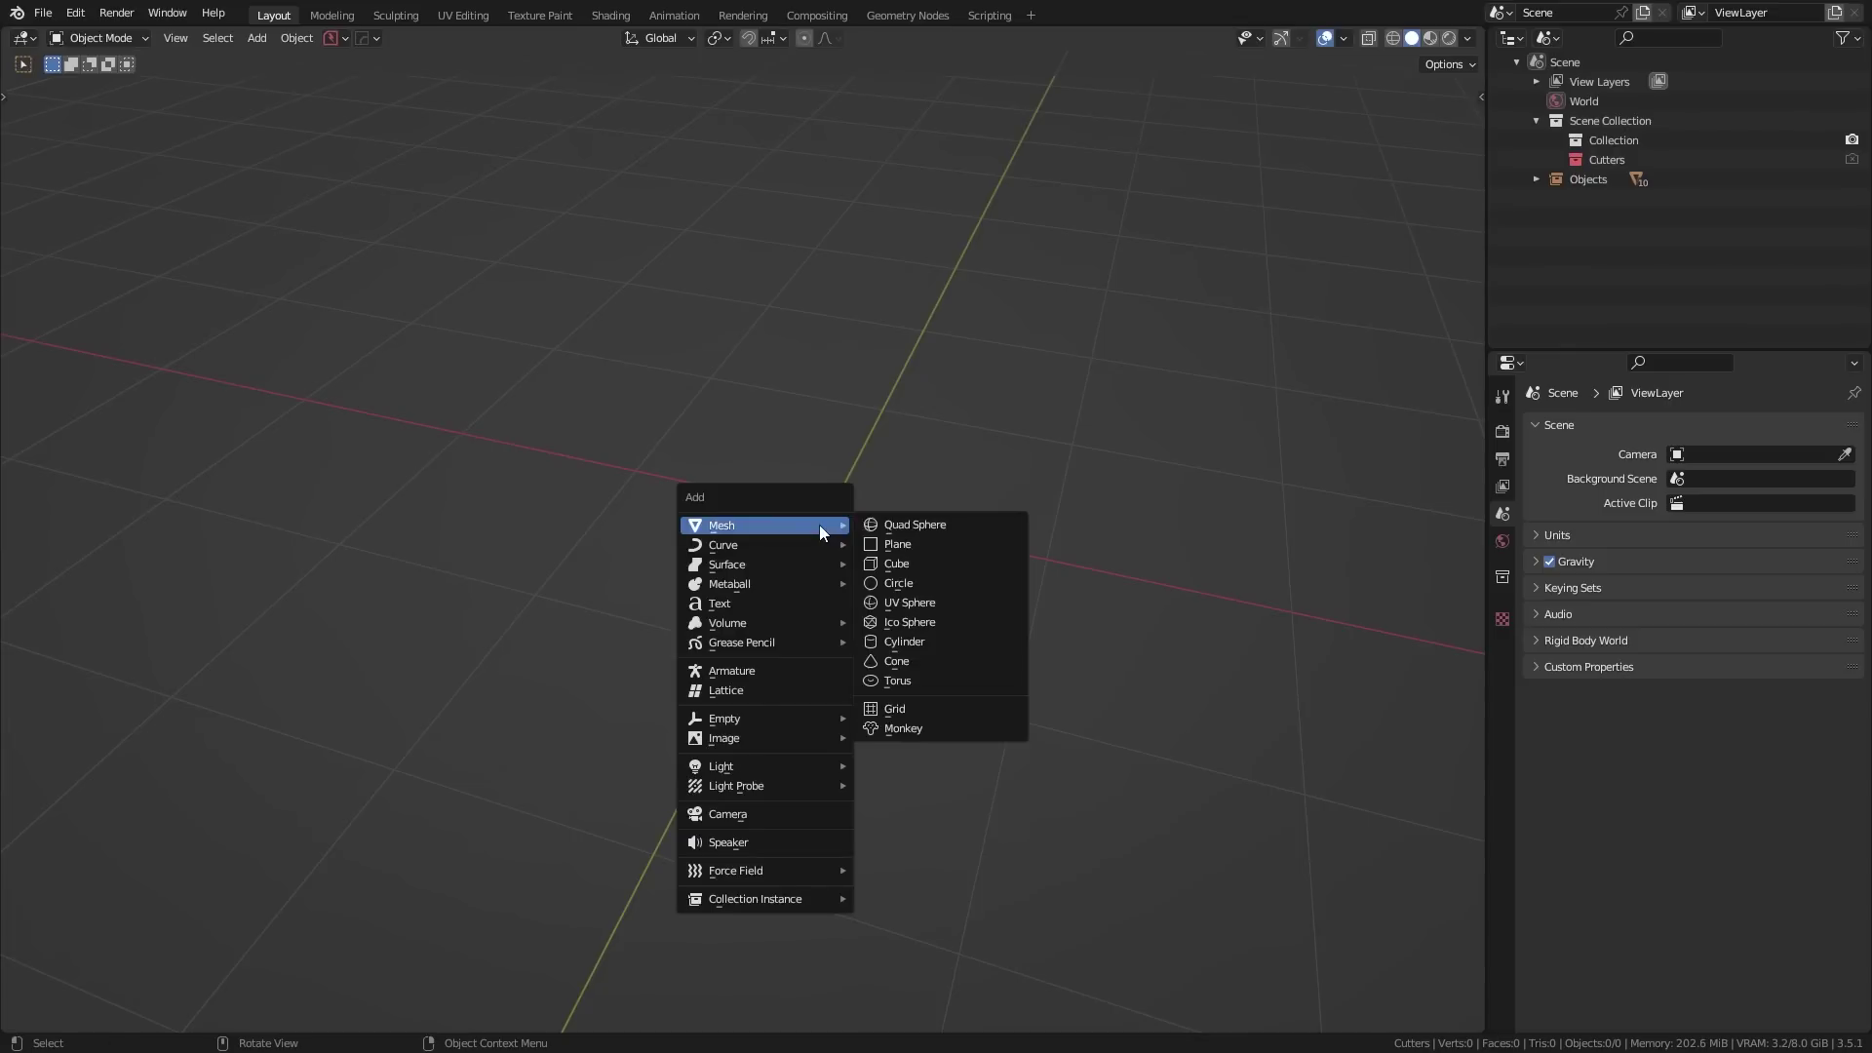
click(905, 544)
key(ctrl+Tab)
click(605, 461)
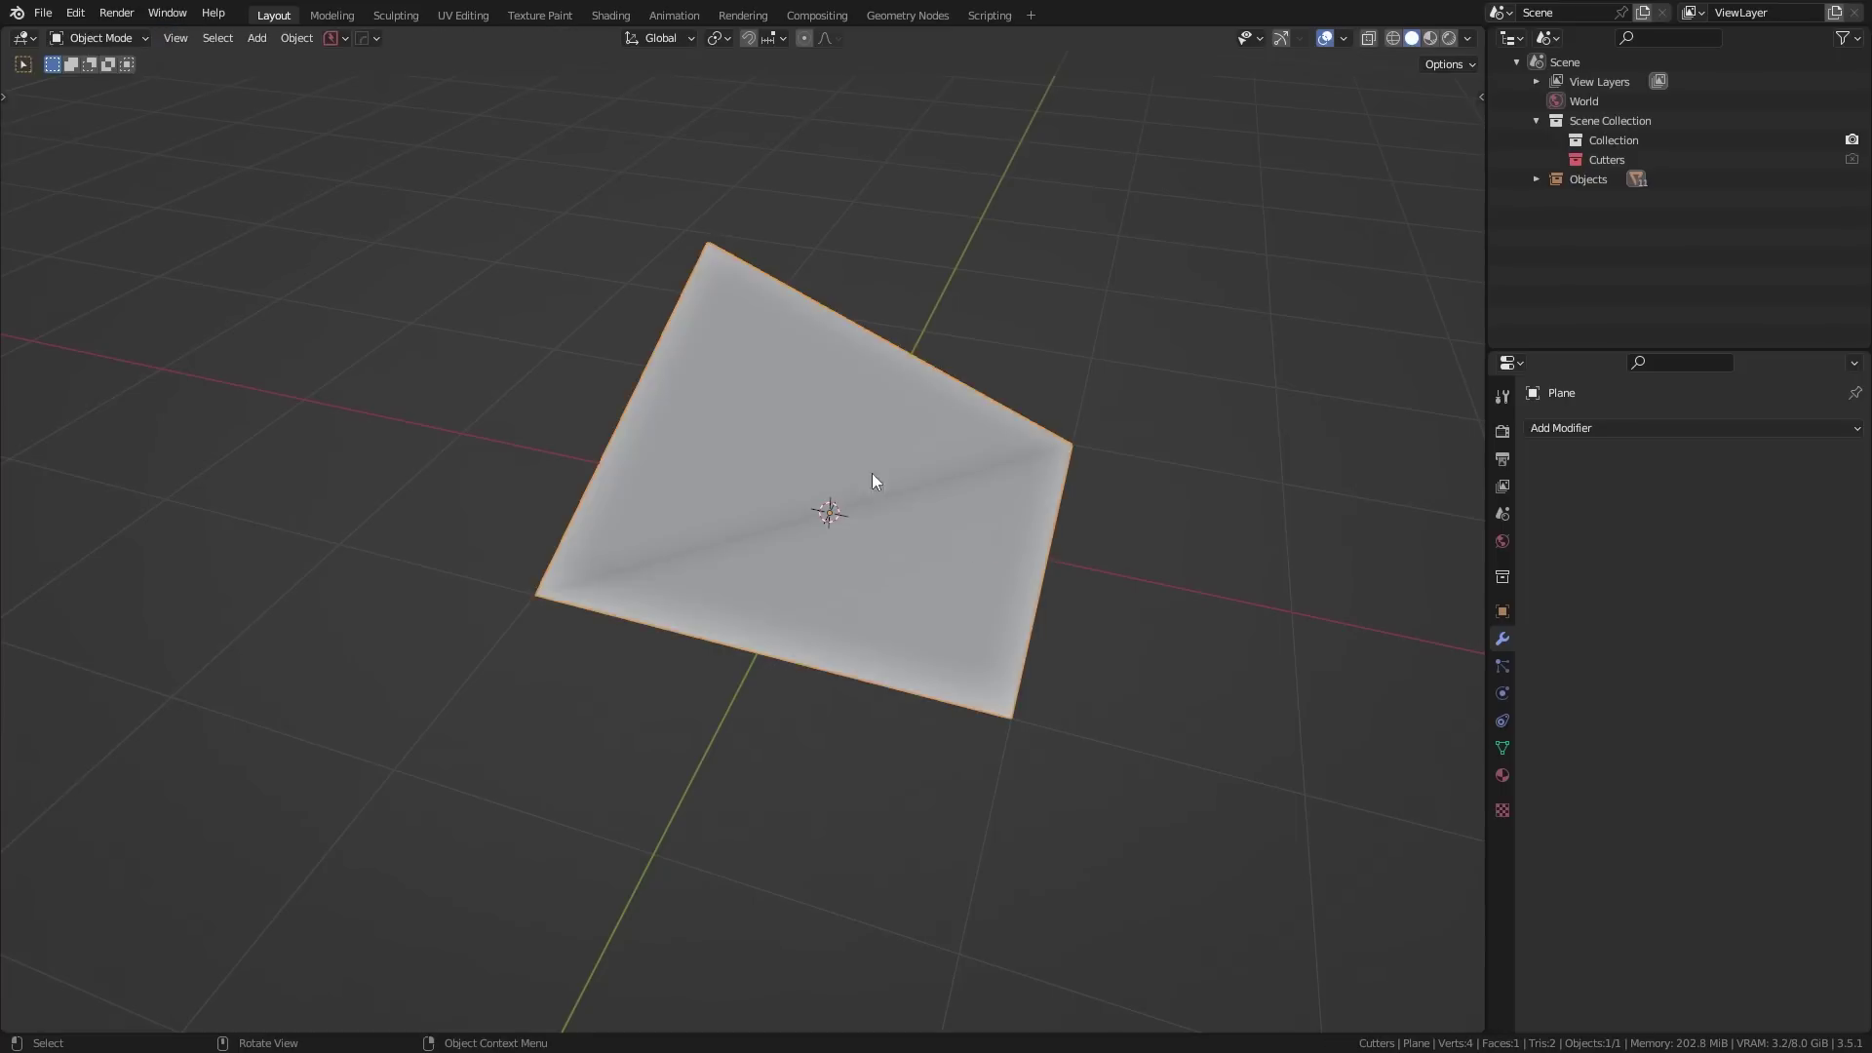
middle_drag(871, 472, 738, 597)
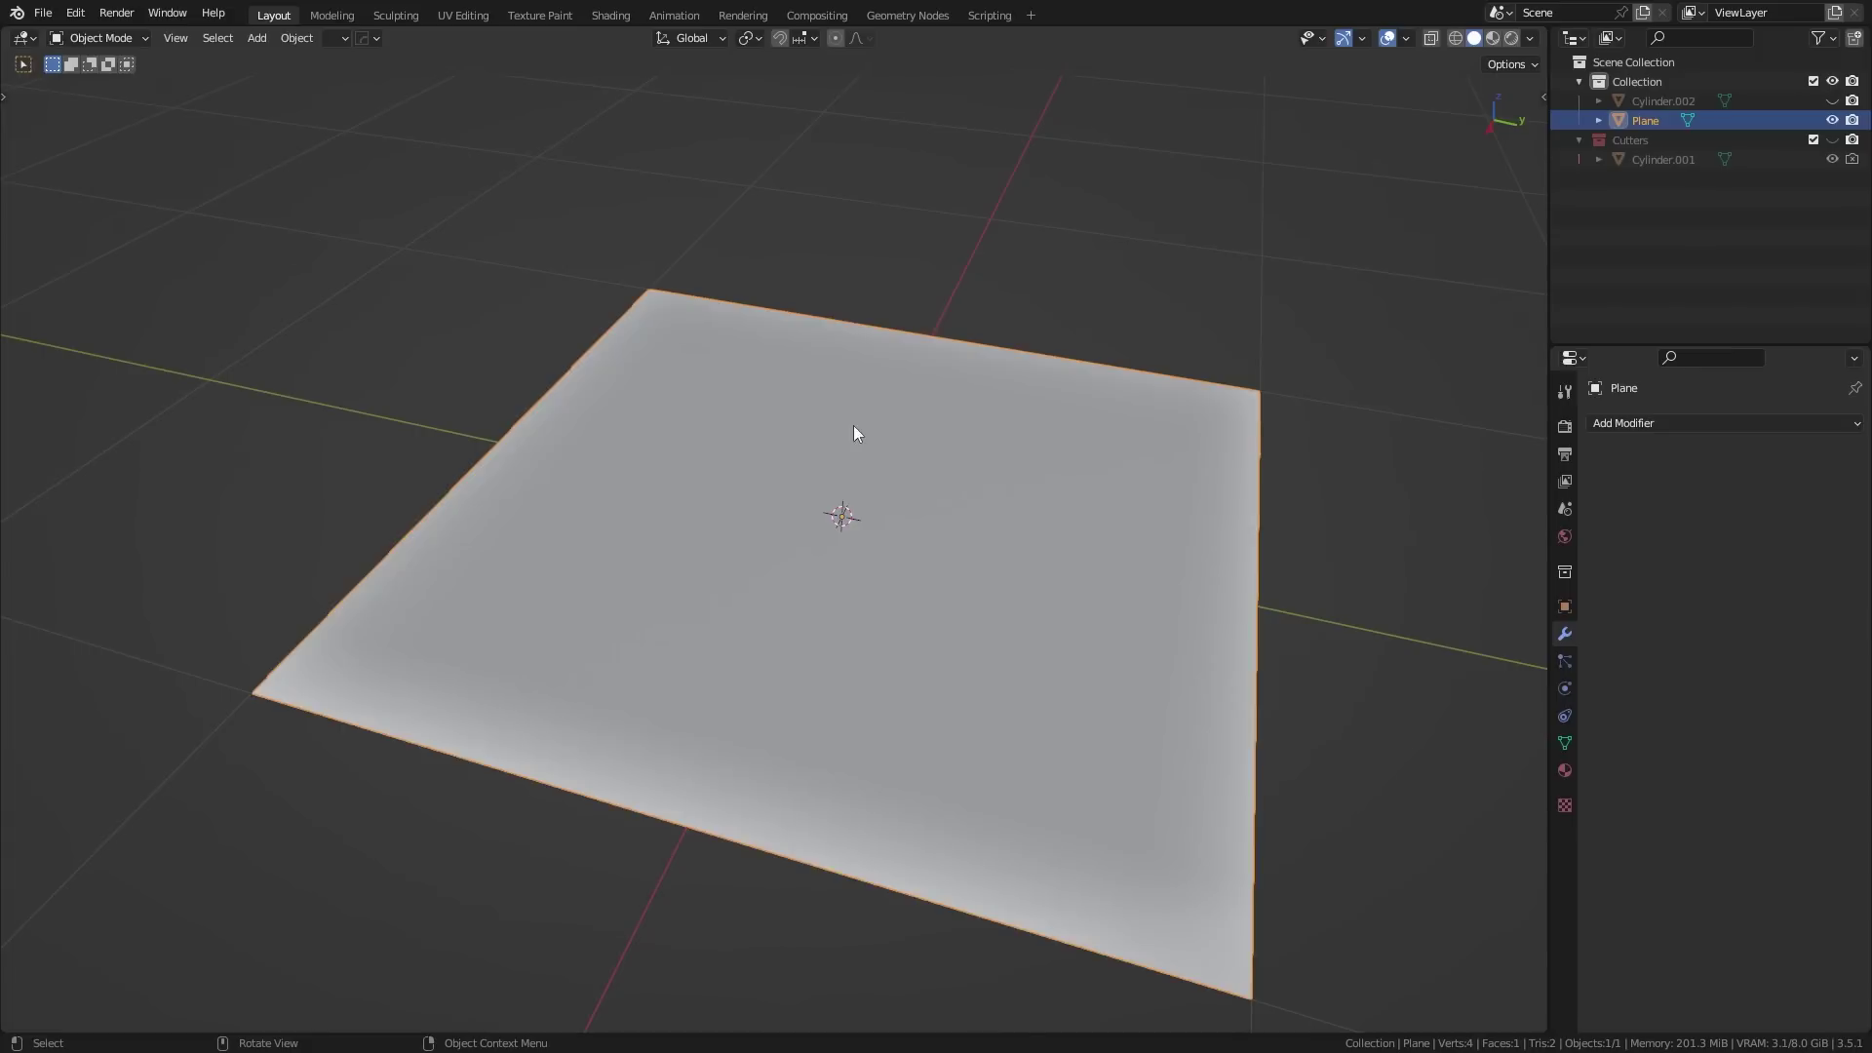
Subdivide the plane twice into a 16-face grid and move one left-edge vertex vertically
key(Tab)
right_click(848, 429)
click(808, 481)
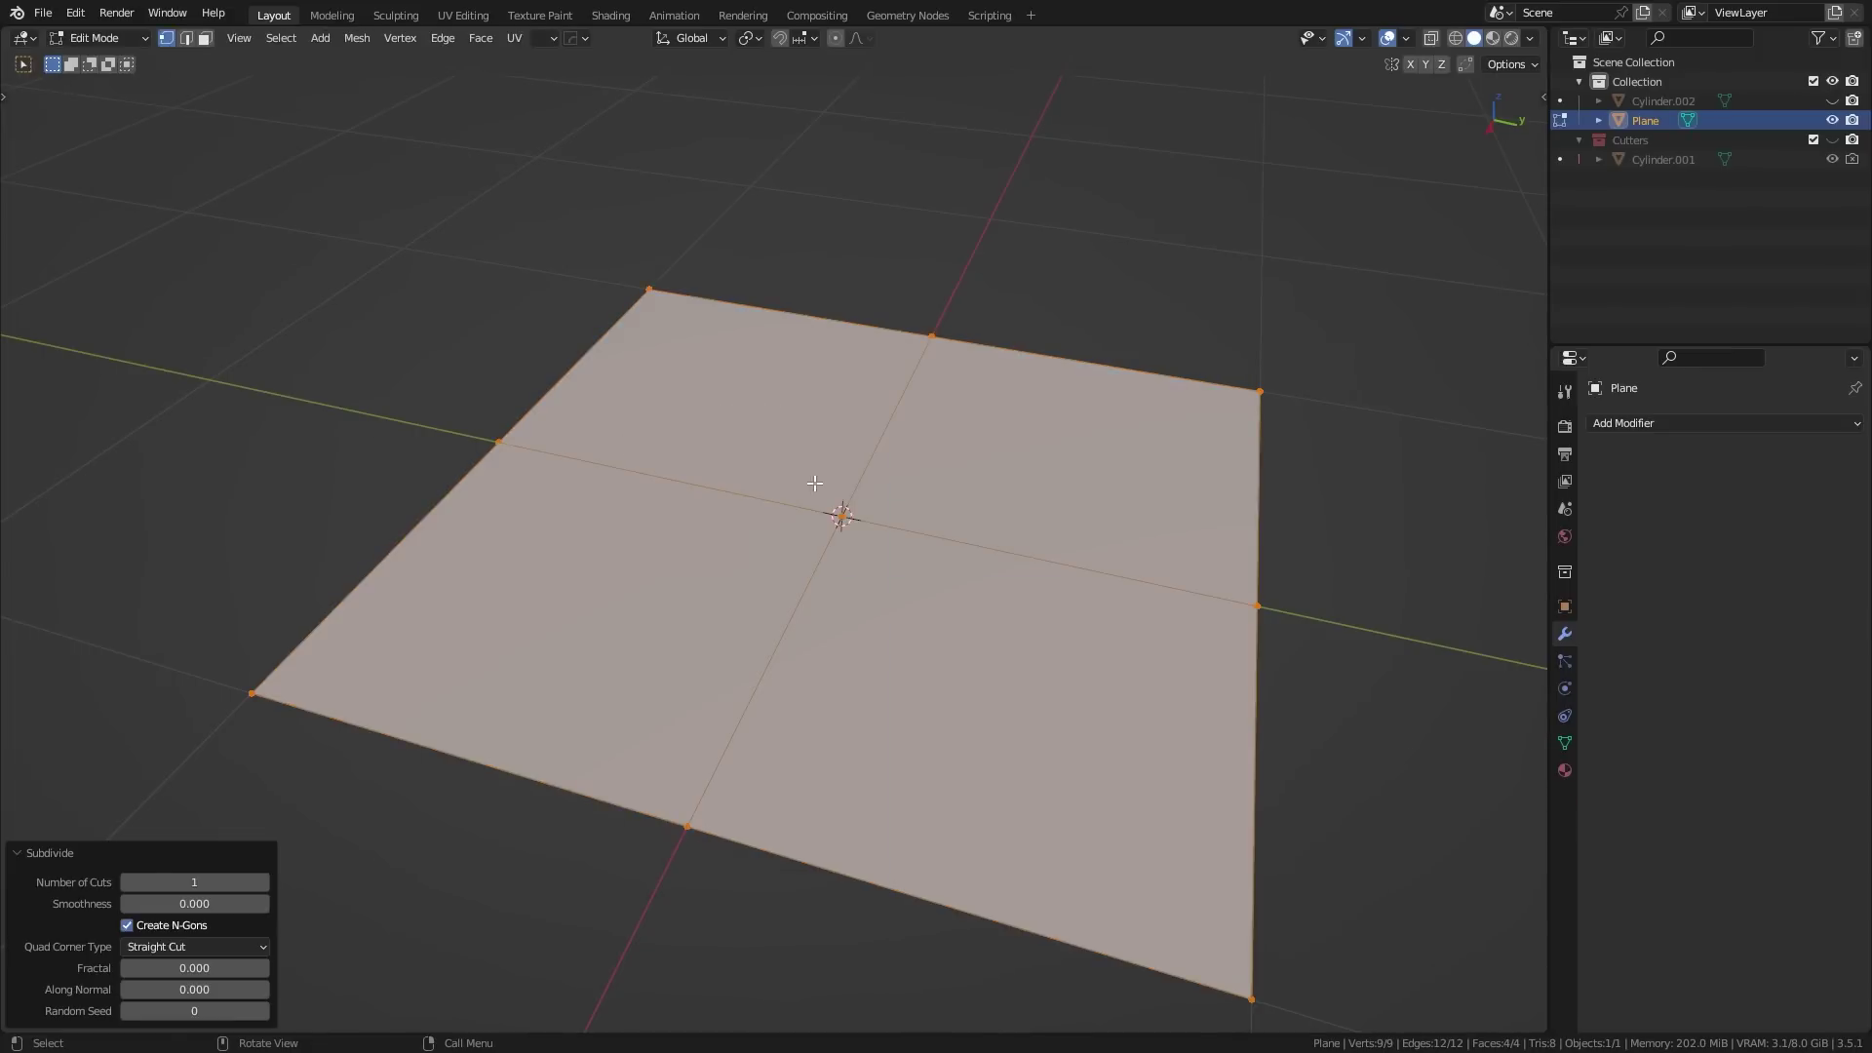
right_click(752, 507)
click(757, 506)
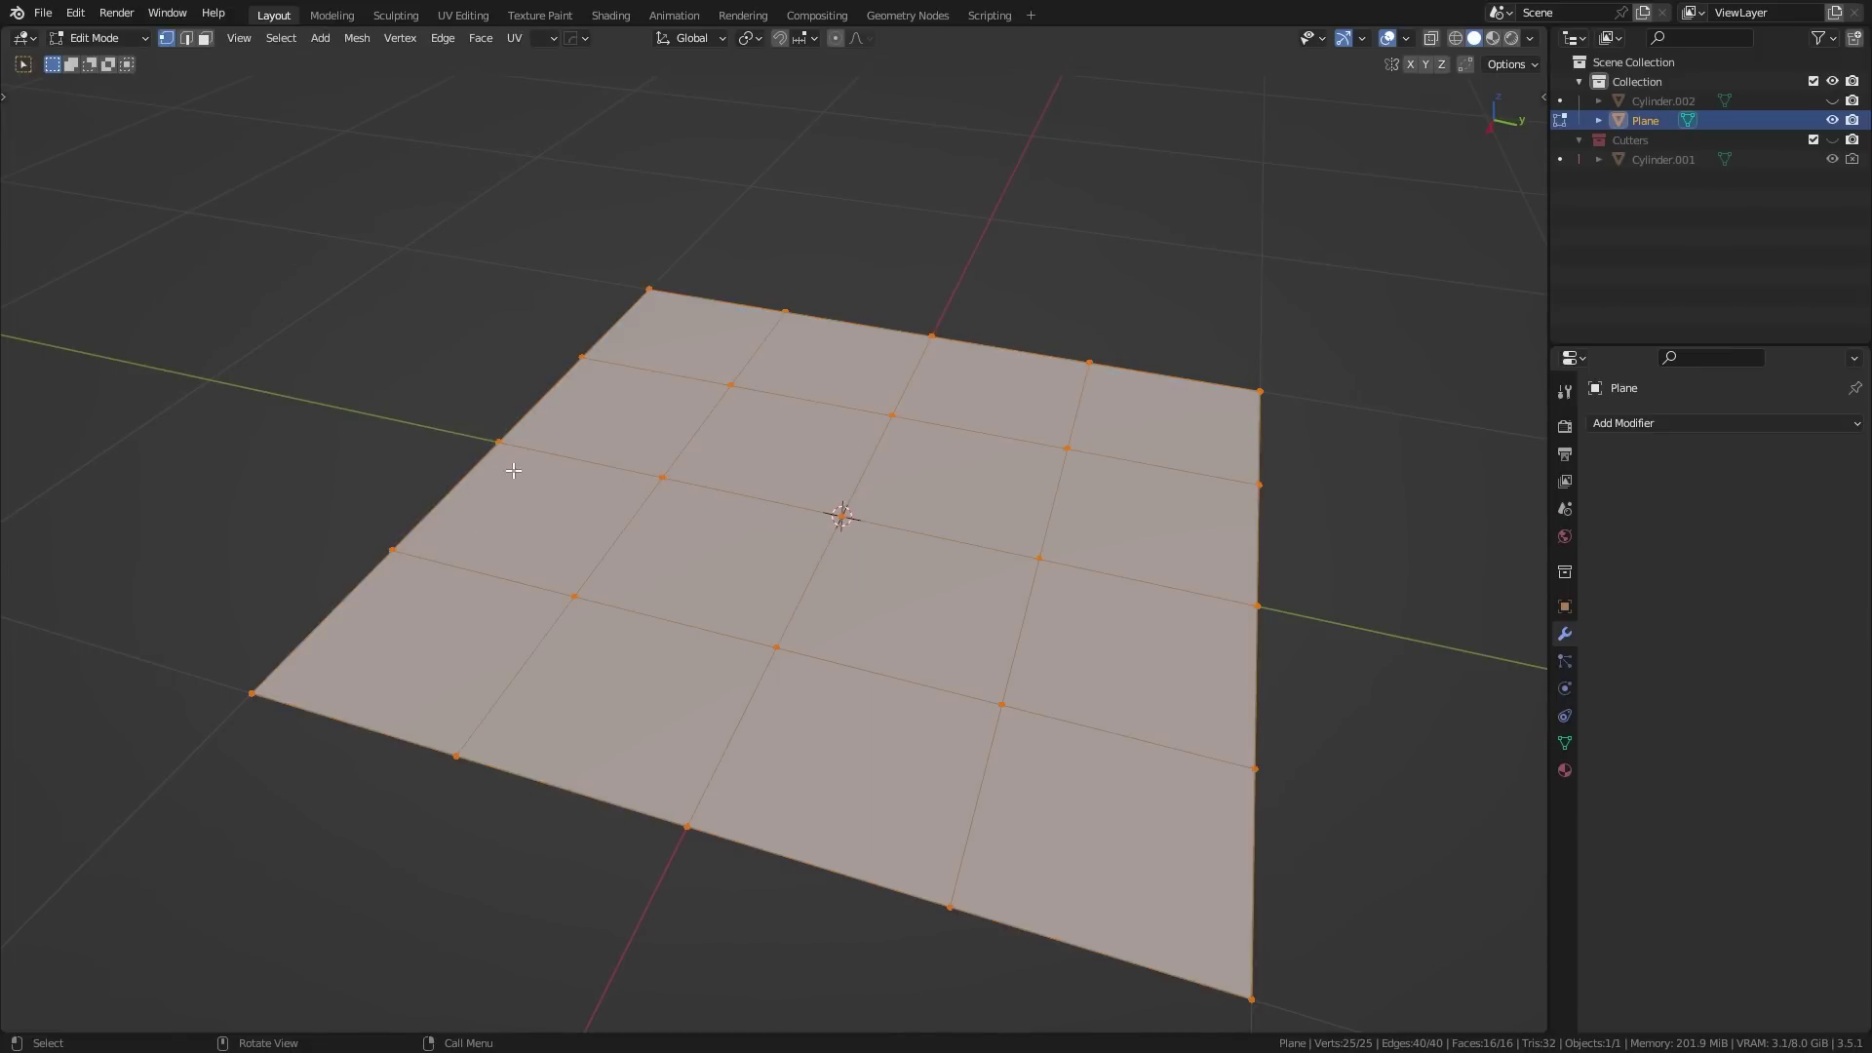
click(507, 433)
key(Tab)
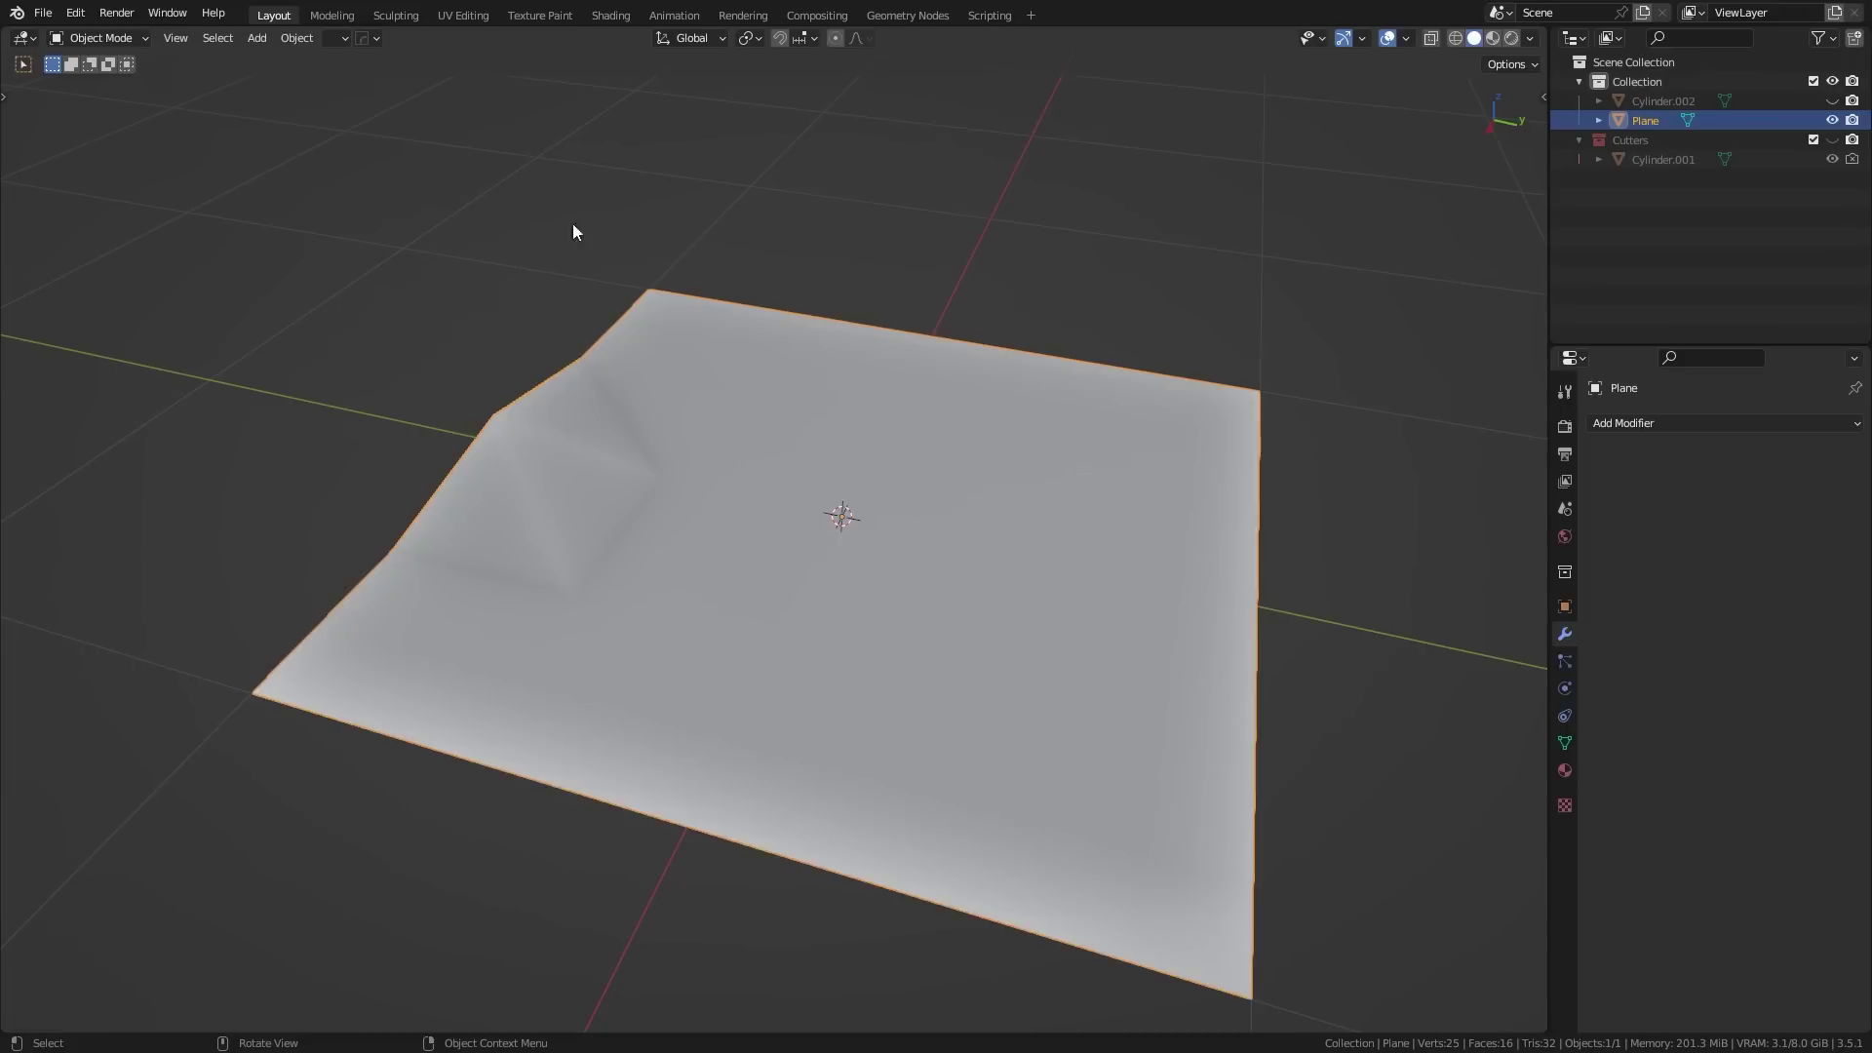
middle_drag(694, 665, 810, 590)
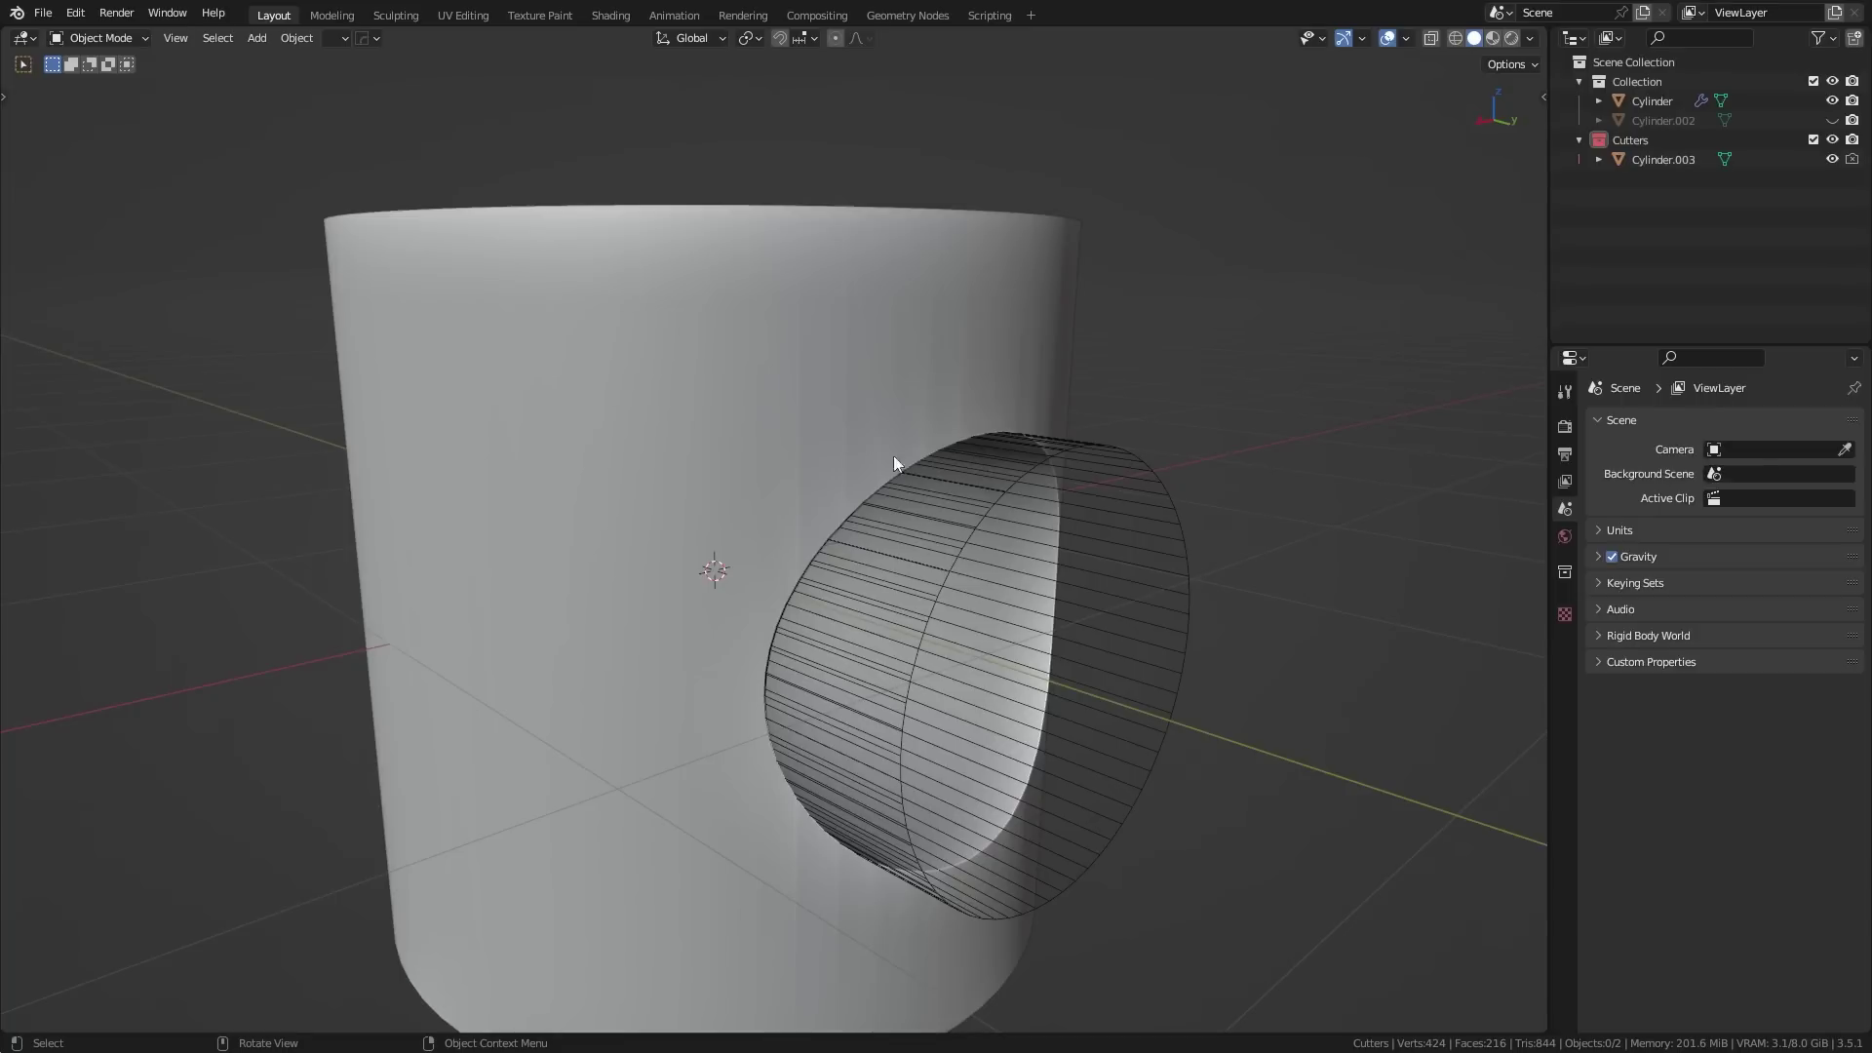
Add multiple horizontal loop cuts to the cylinder and 33 loop cuts to the cutter
key(Tab)
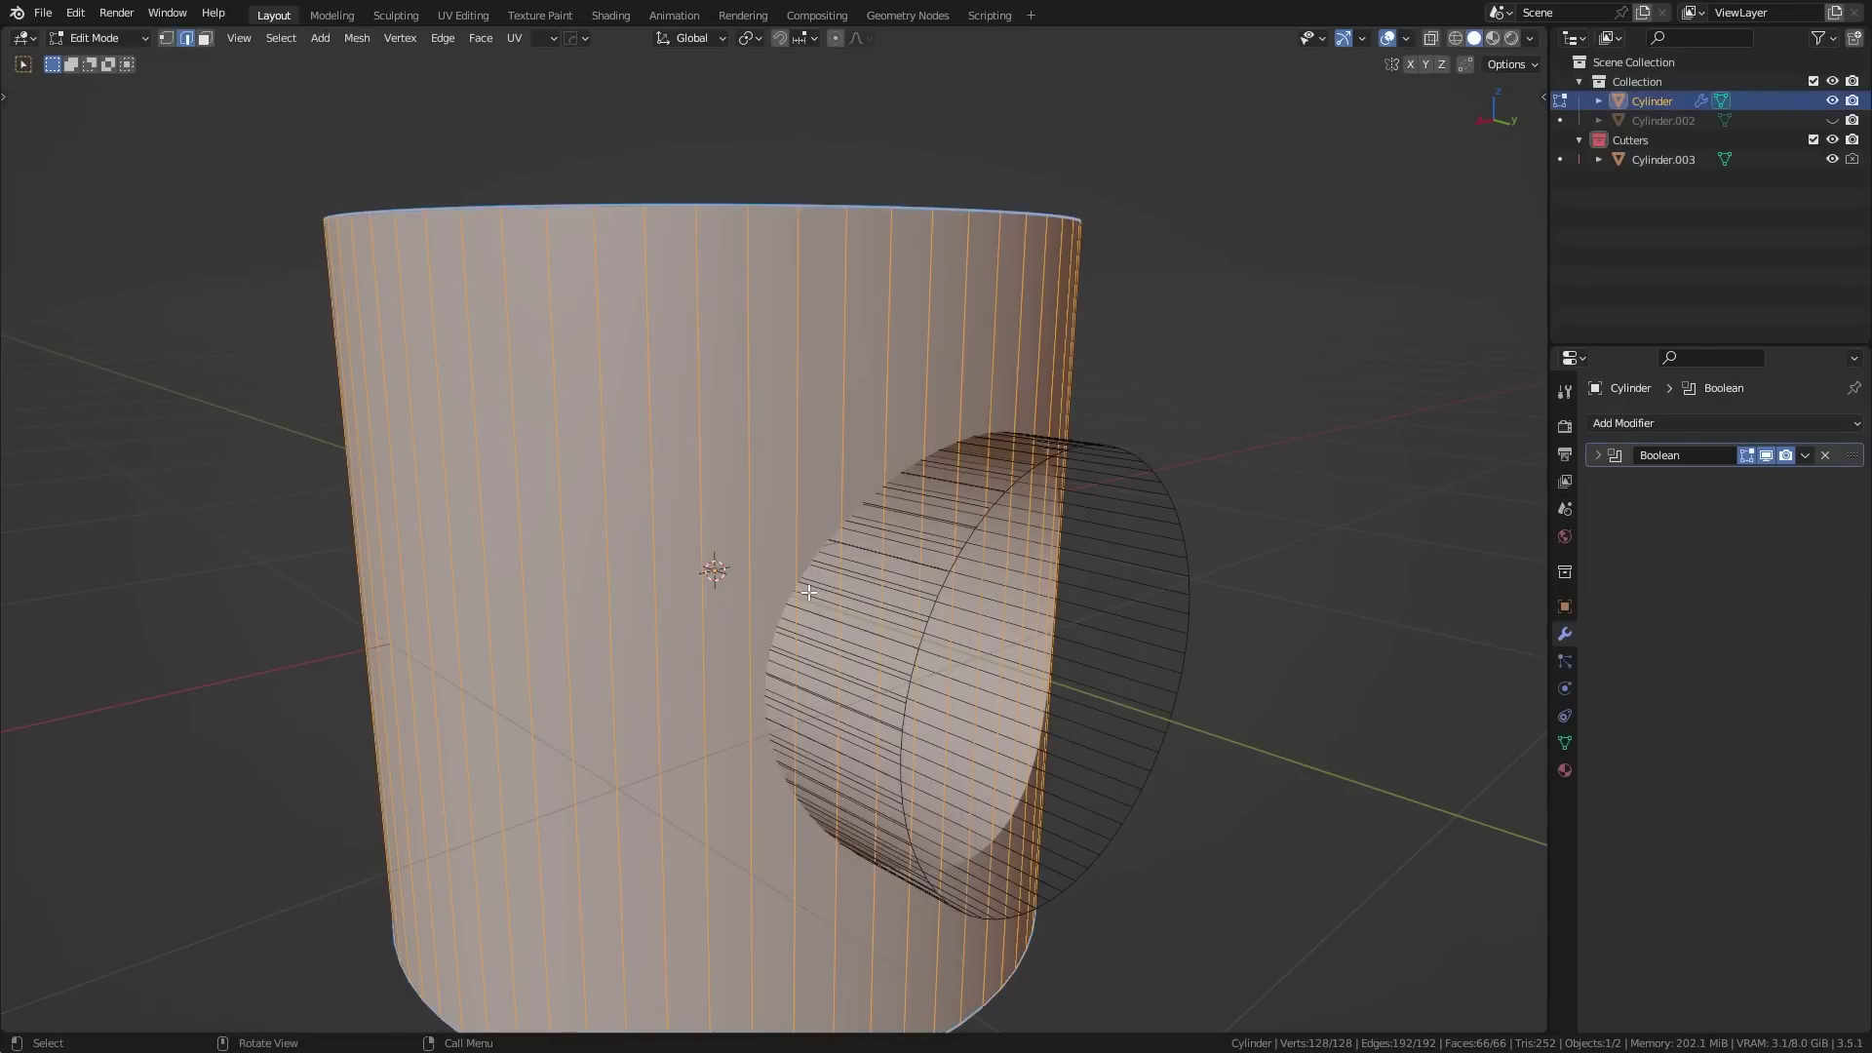
drag(810, 592, 815, 359)
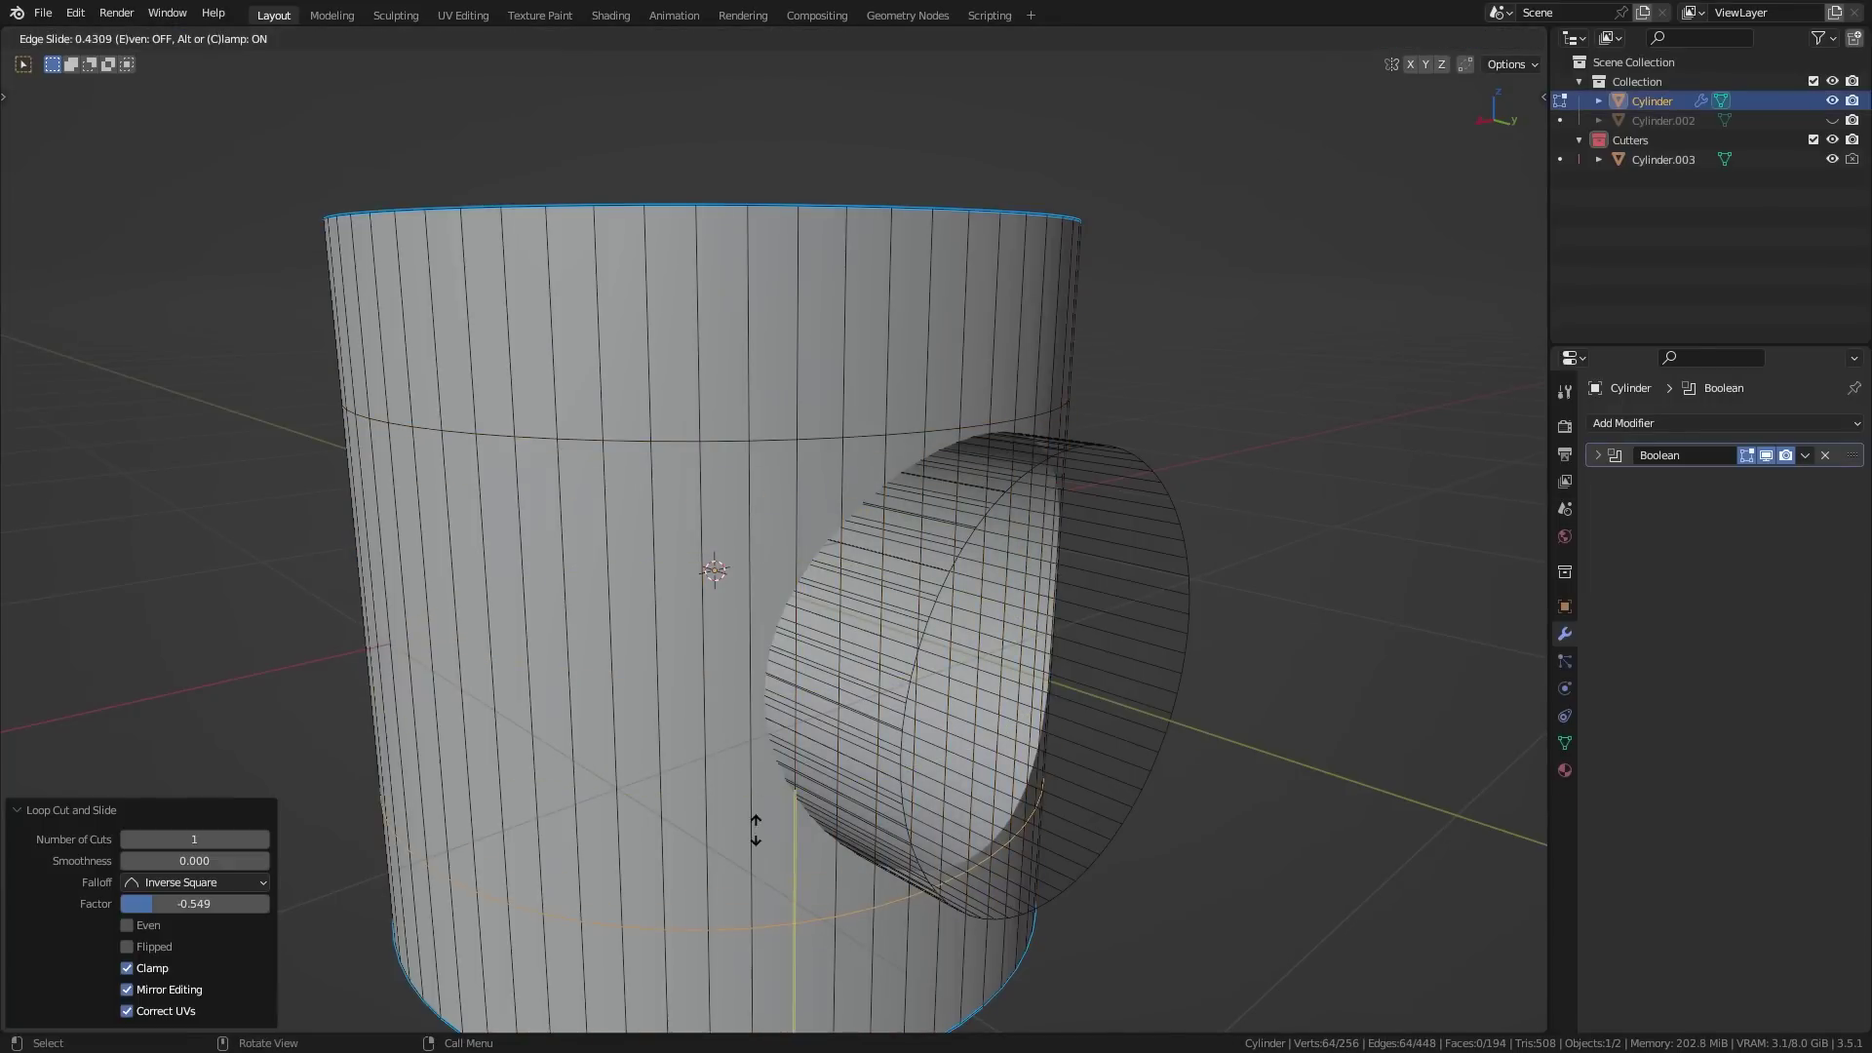
scroll(697, 686, up, 13)
click(698, 686)
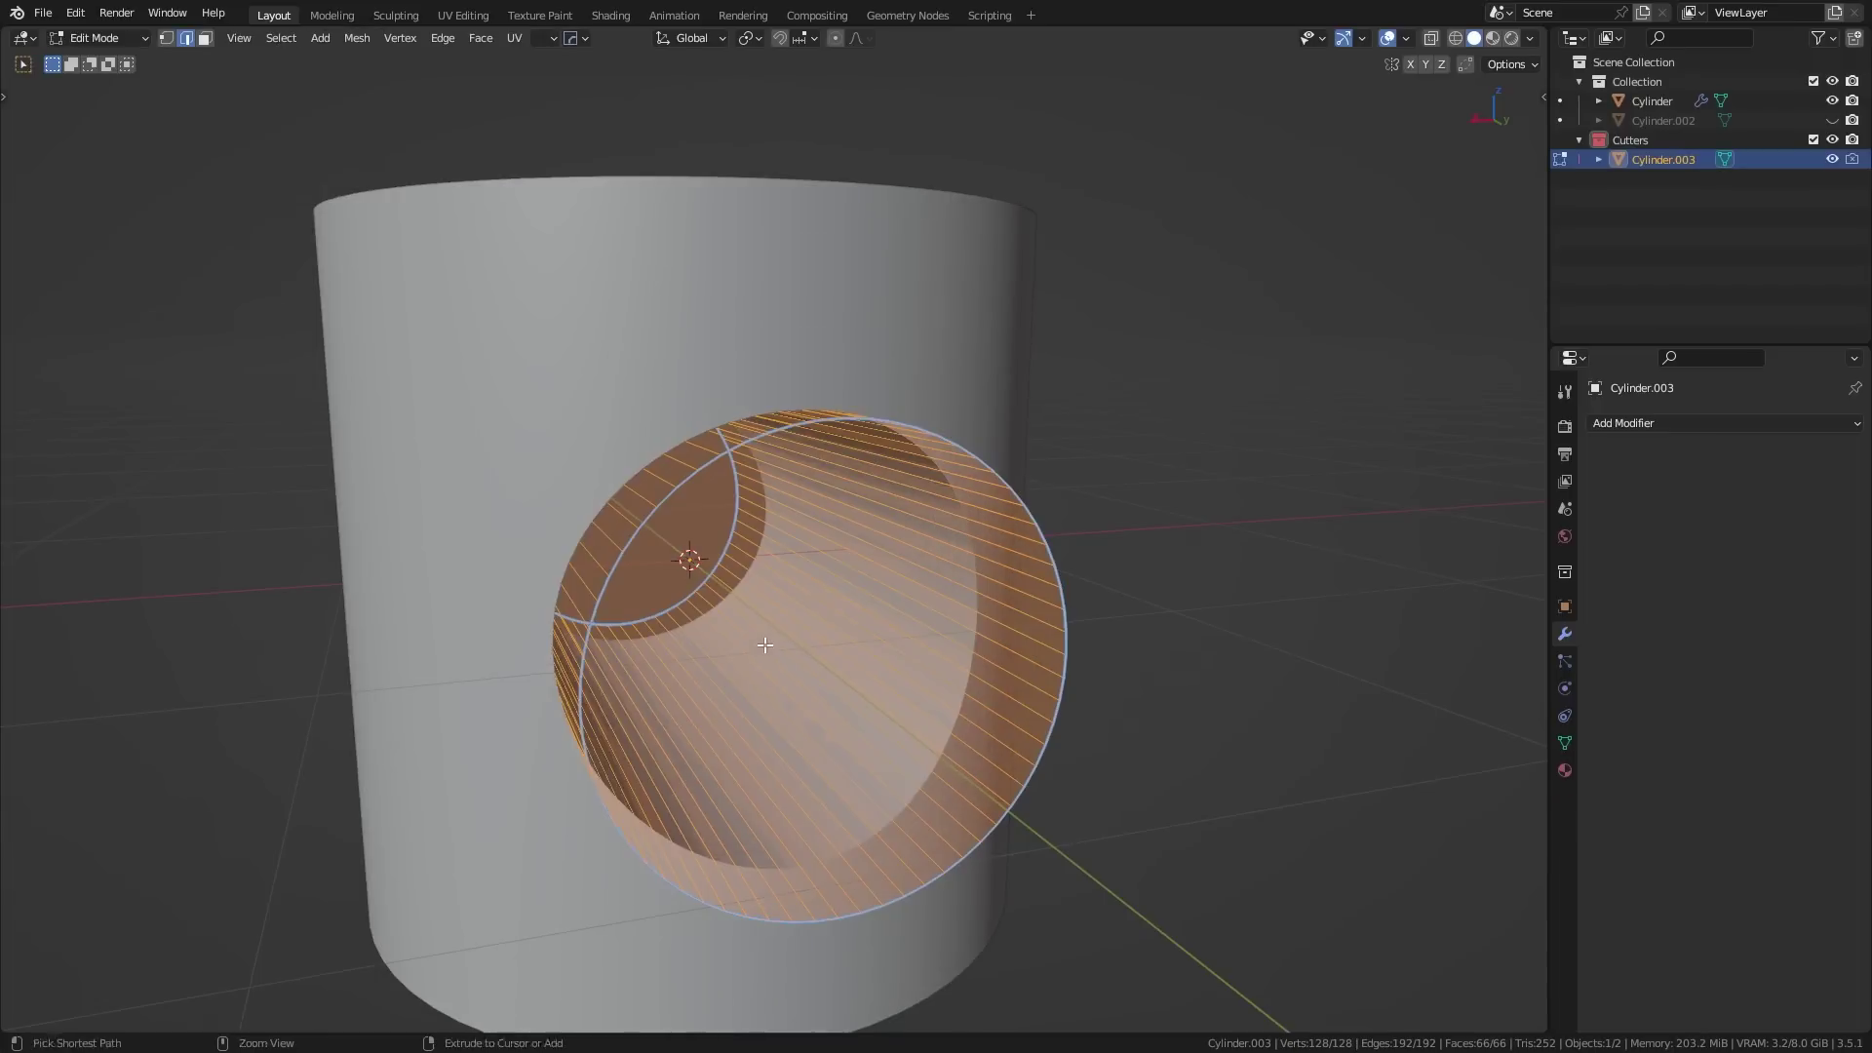
key(ctrl+r)
scroll(765, 644, up, 20)
click(764, 644)
right_click(764, 644)
Apply the HardOps boolean cut to the cylinder and inspect the dense hole's mesh
key(Tab)
click(759, 440)
key(q)
click(934, 308)
key(Tab)
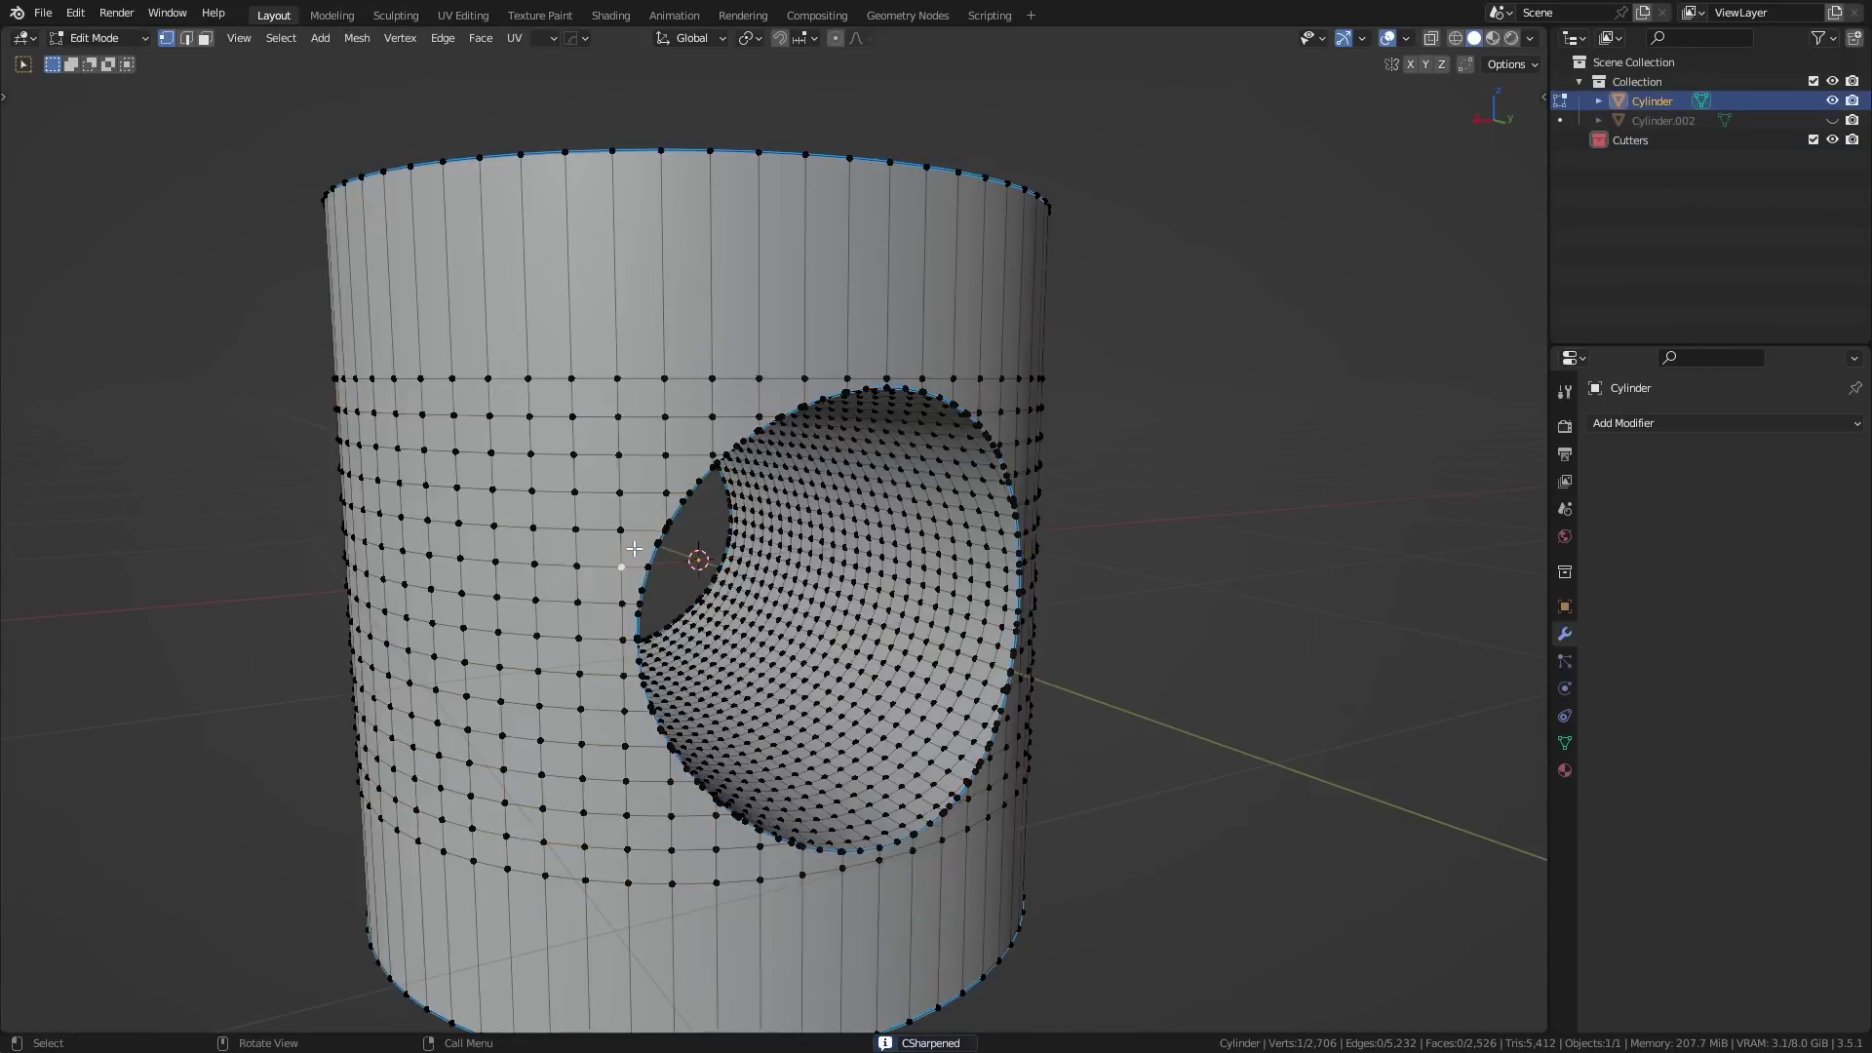
key(alt+a)
scroll(634, 549, up, 6)
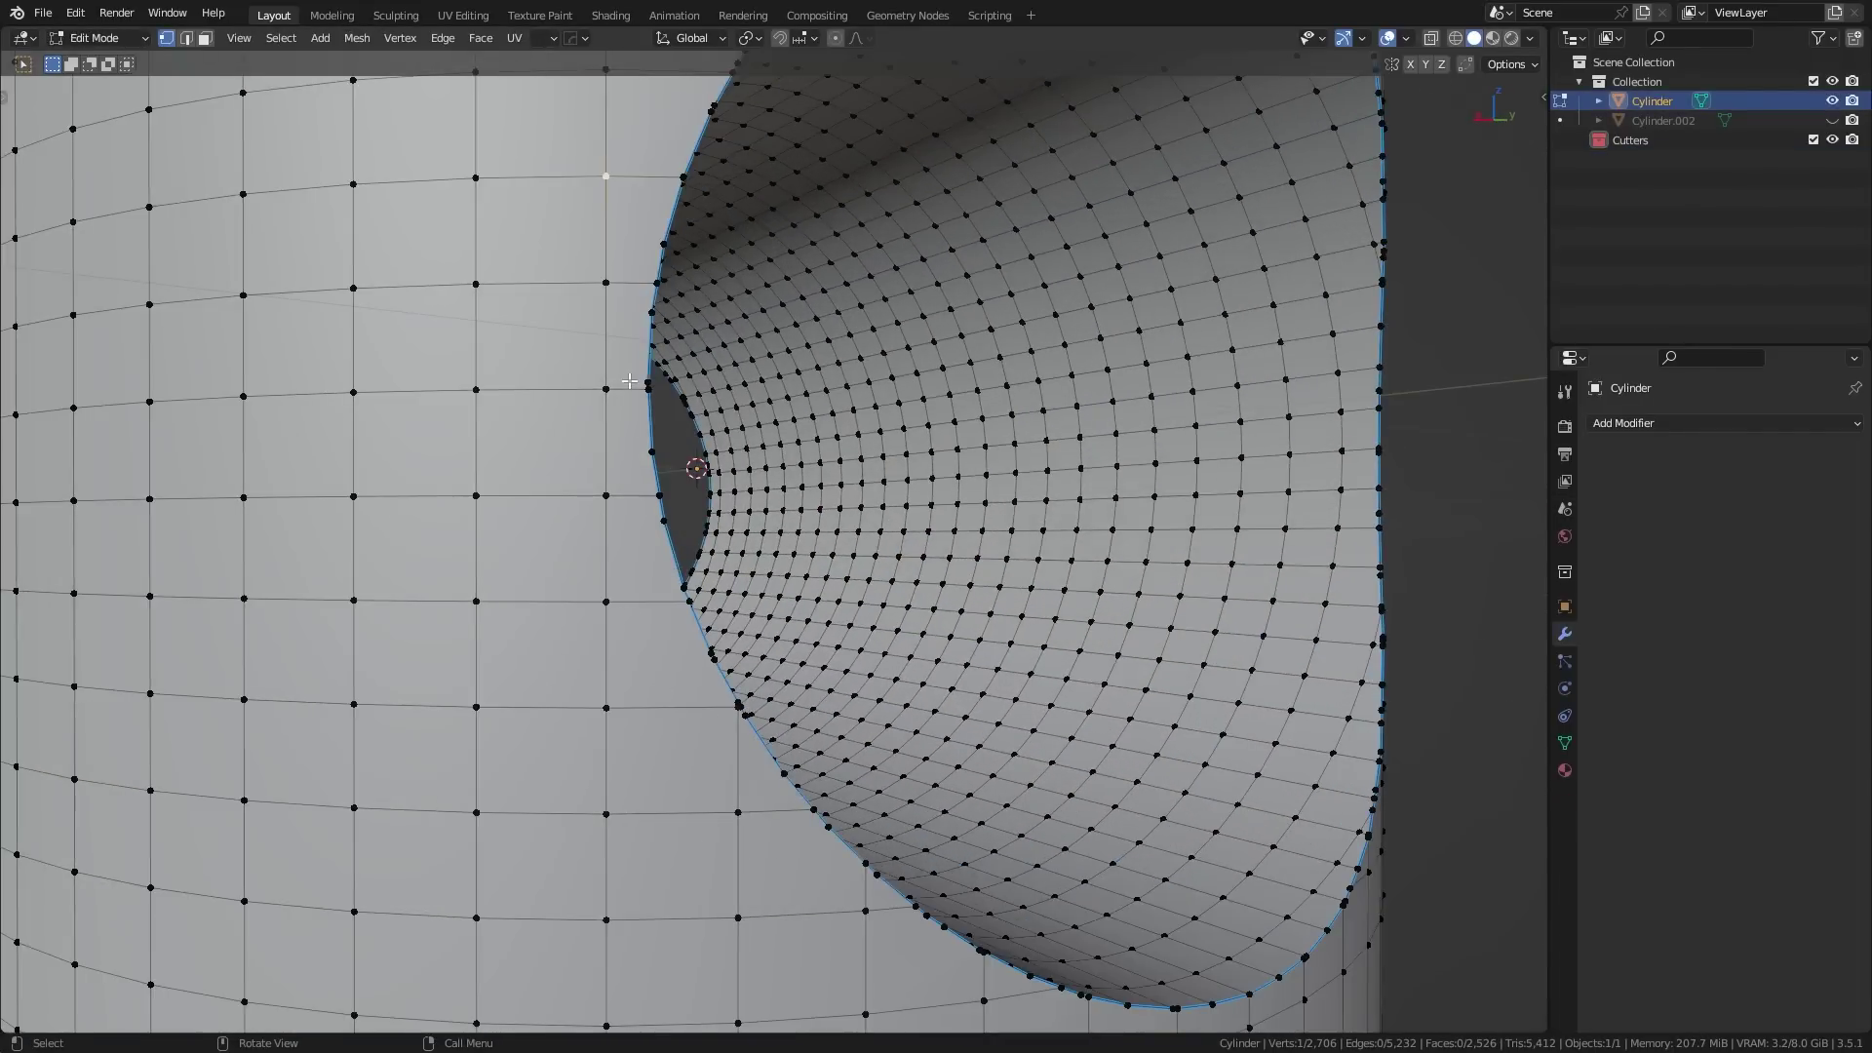
middle_drag(630, 380, 624, 419)
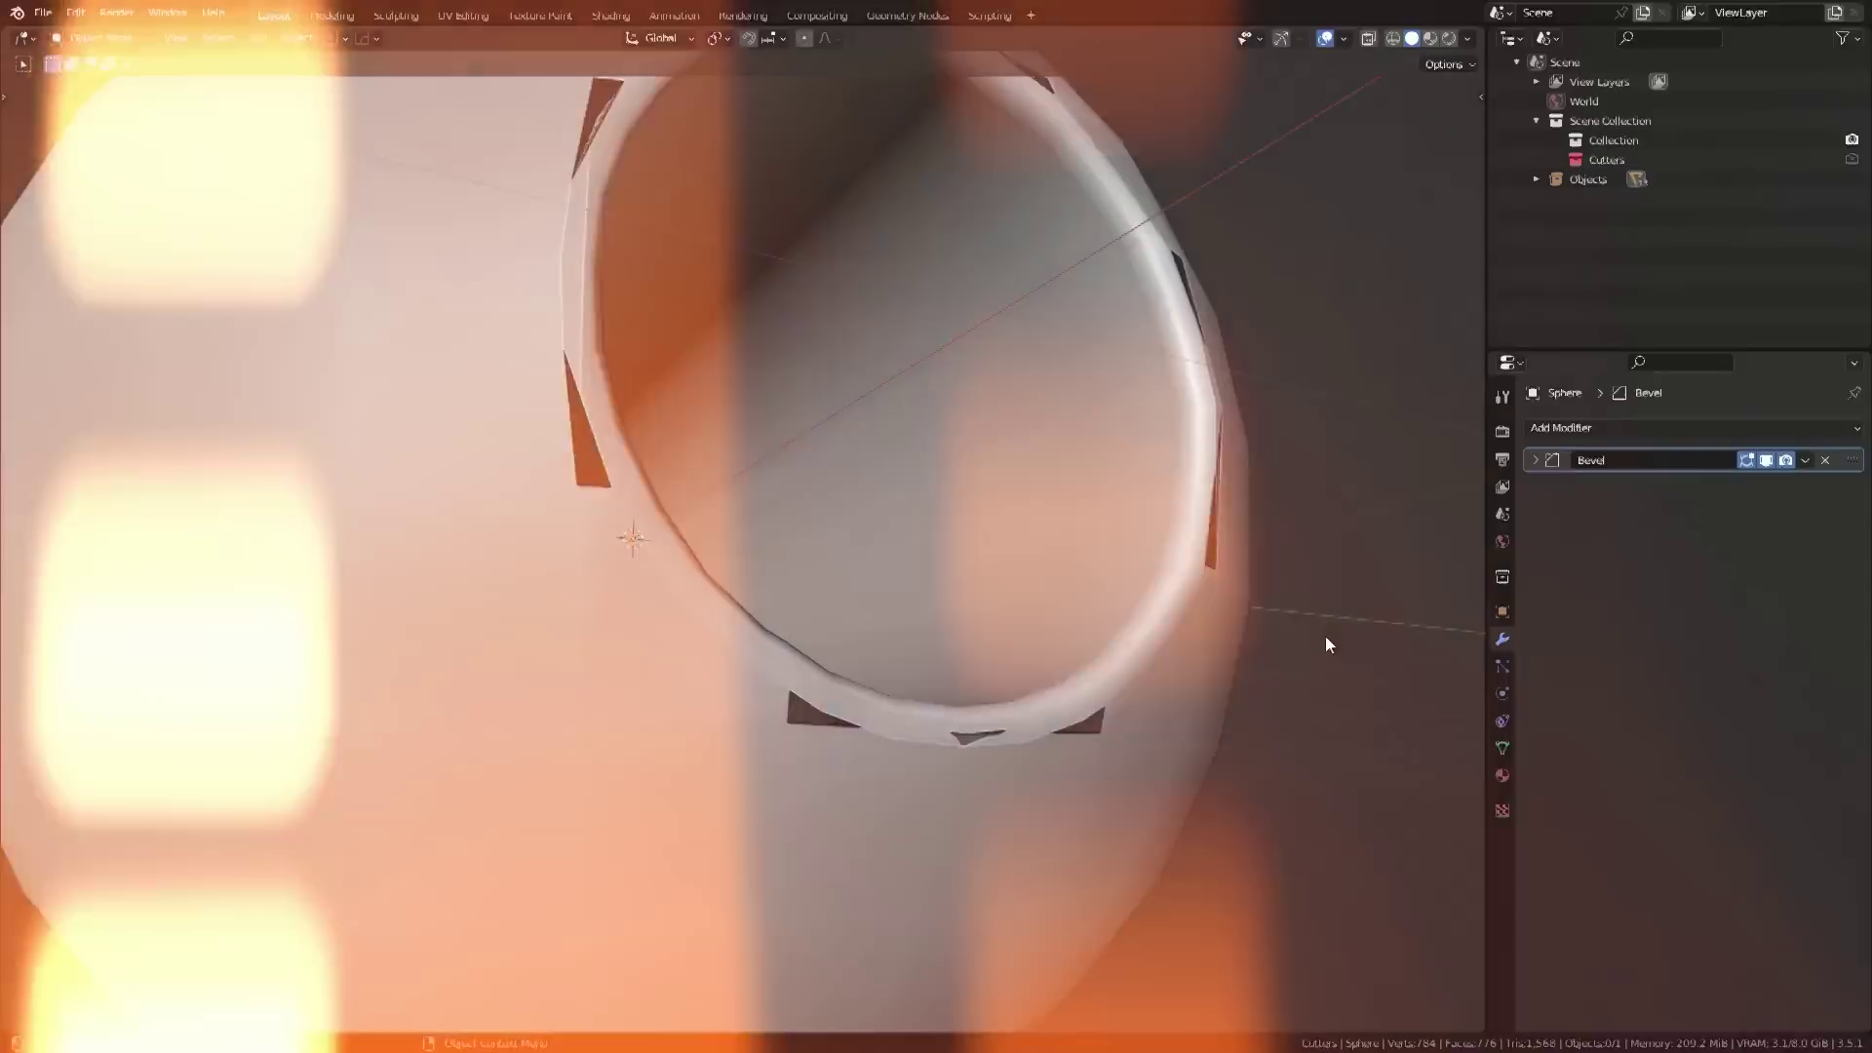
Turn on the wireframe overlay for the sphere and inspect its beveled ring
click(949, 640)
right_click(950, 639)
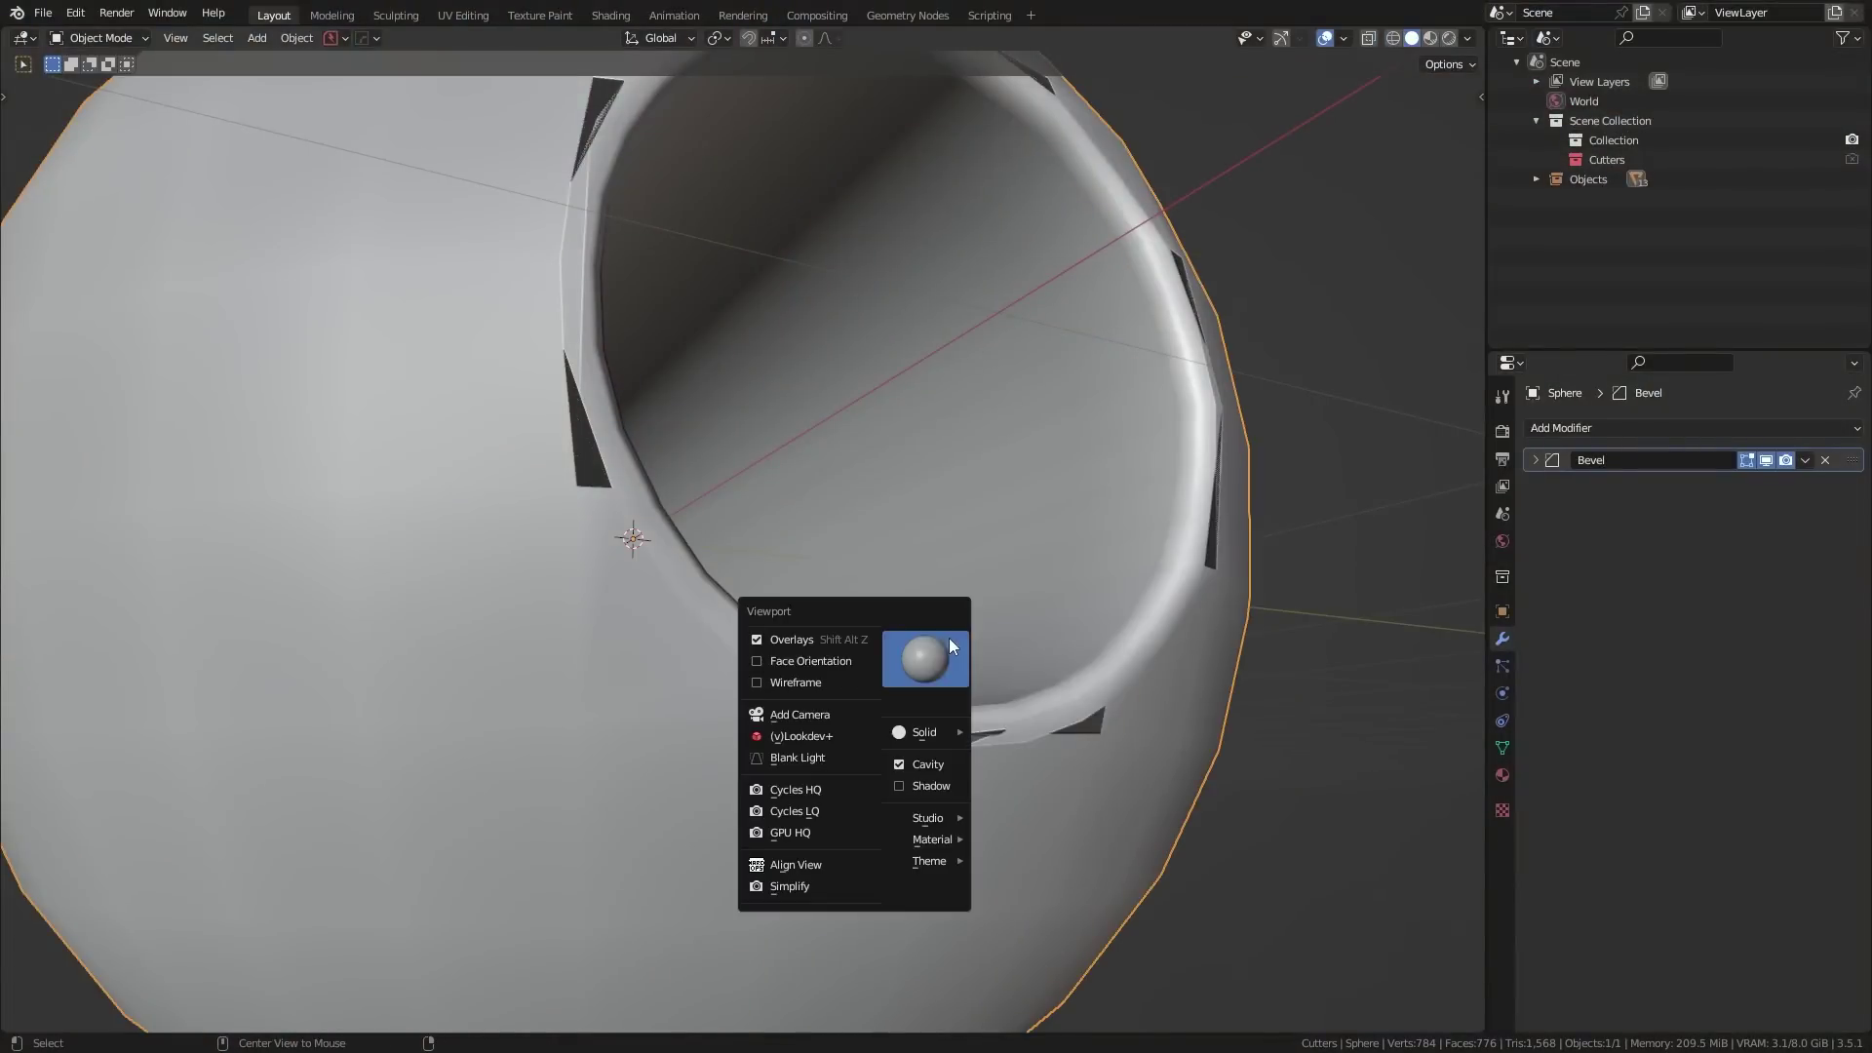
click(805, 681)
scroll(915, 759, up, 2)
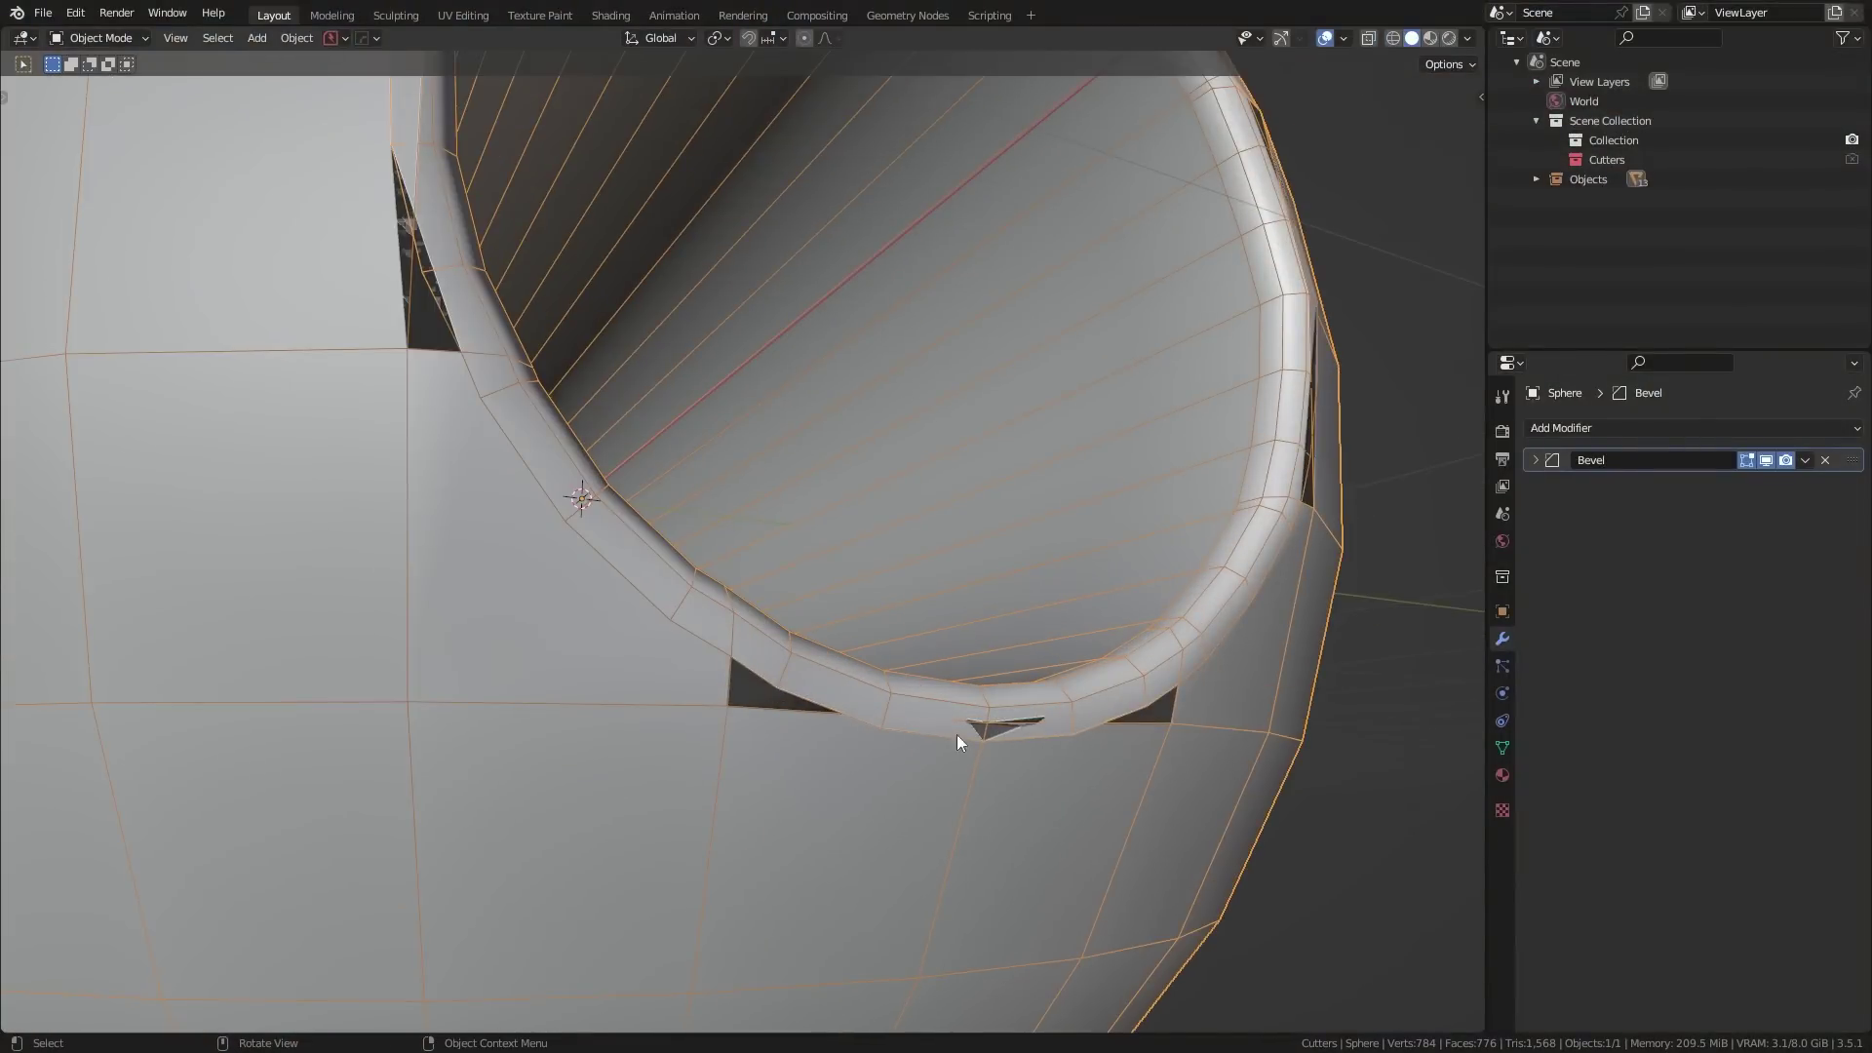
middle_drag(1143, 685, 857, 588)
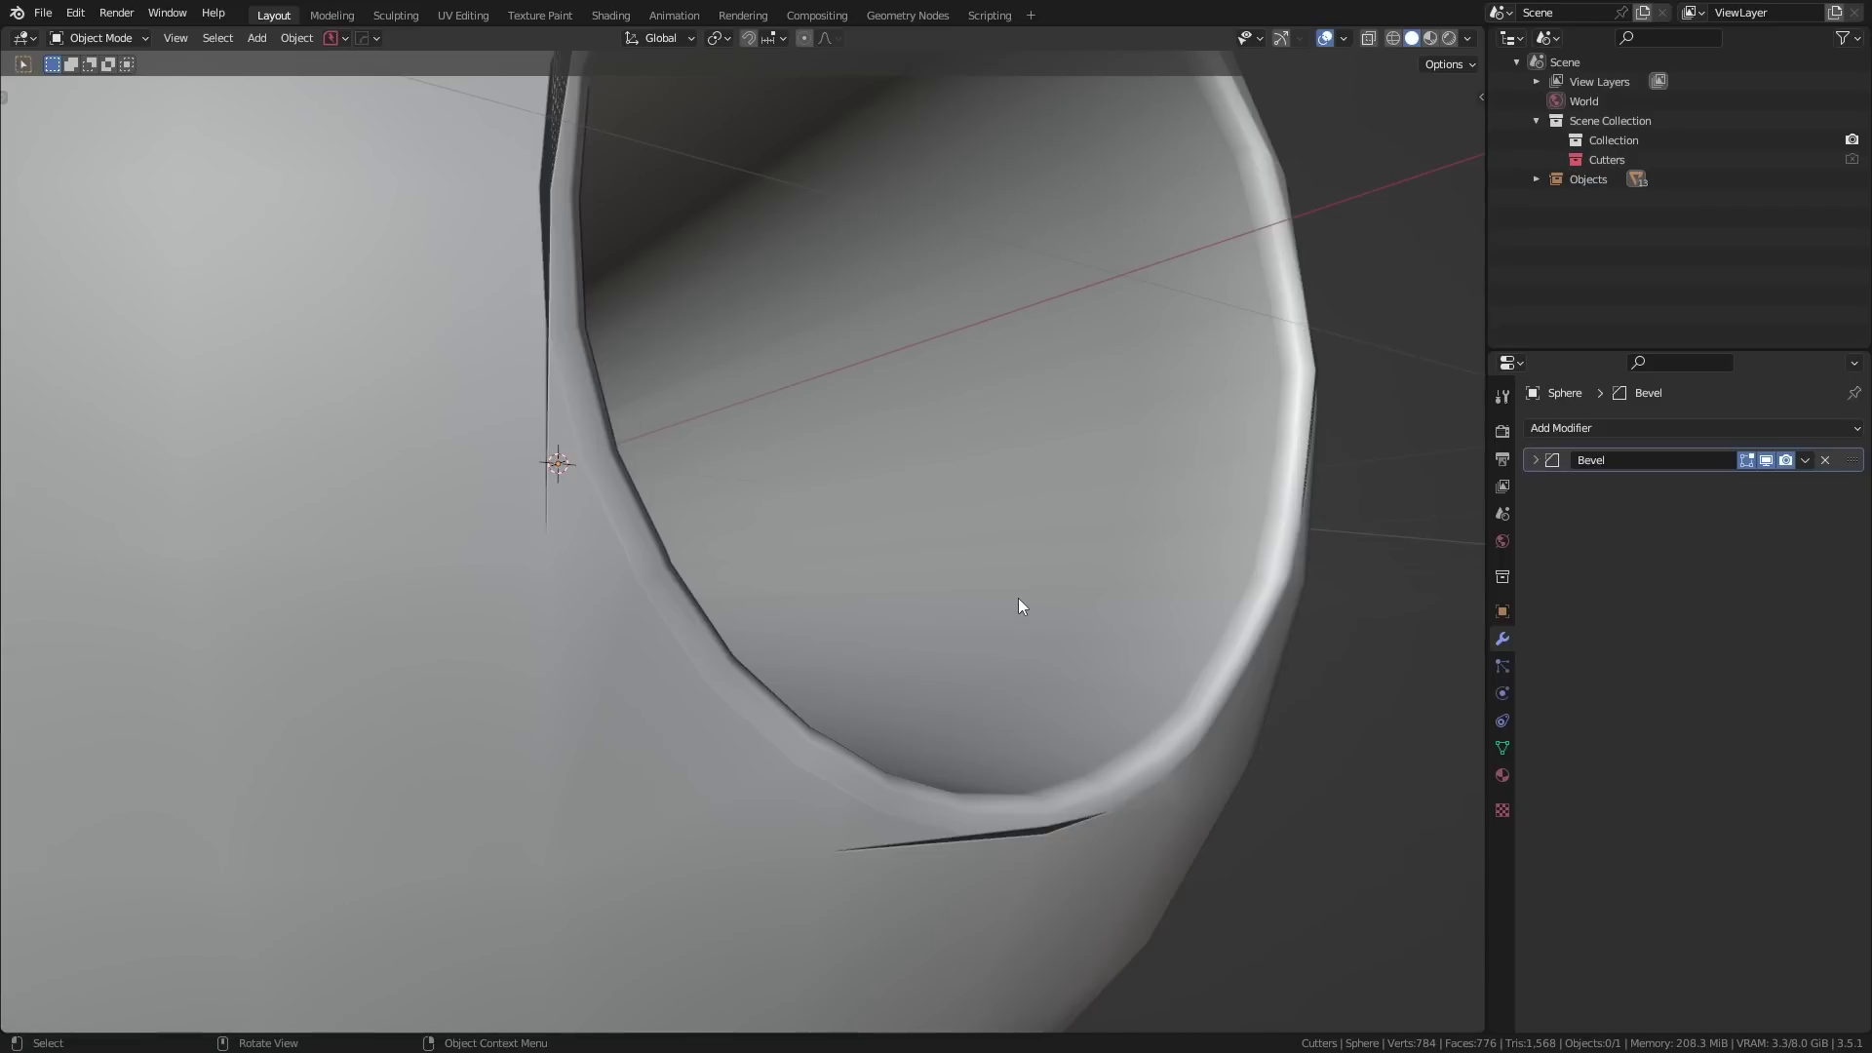
Review the sphere's Bevel modifier settings and the hole's rim vertices in Edit Mode
click(1536, 459)
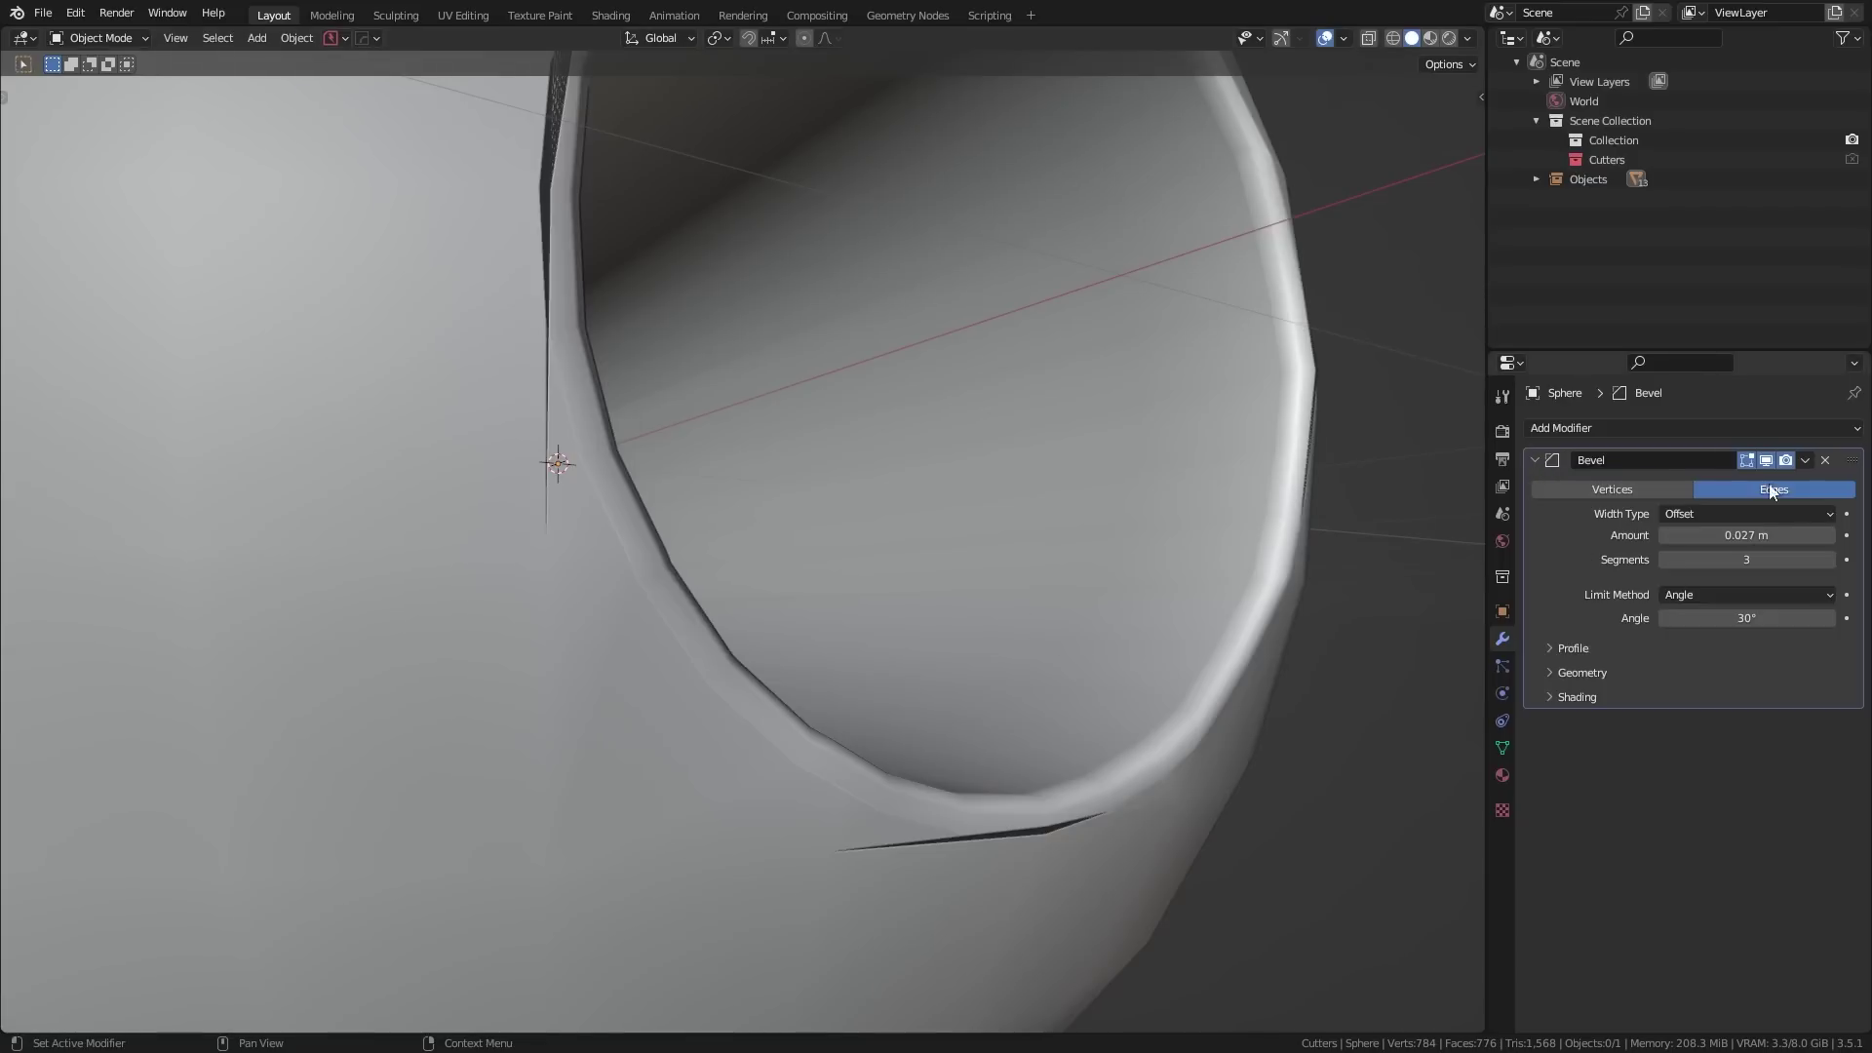
click(1536, 459)
click(1038, 821)
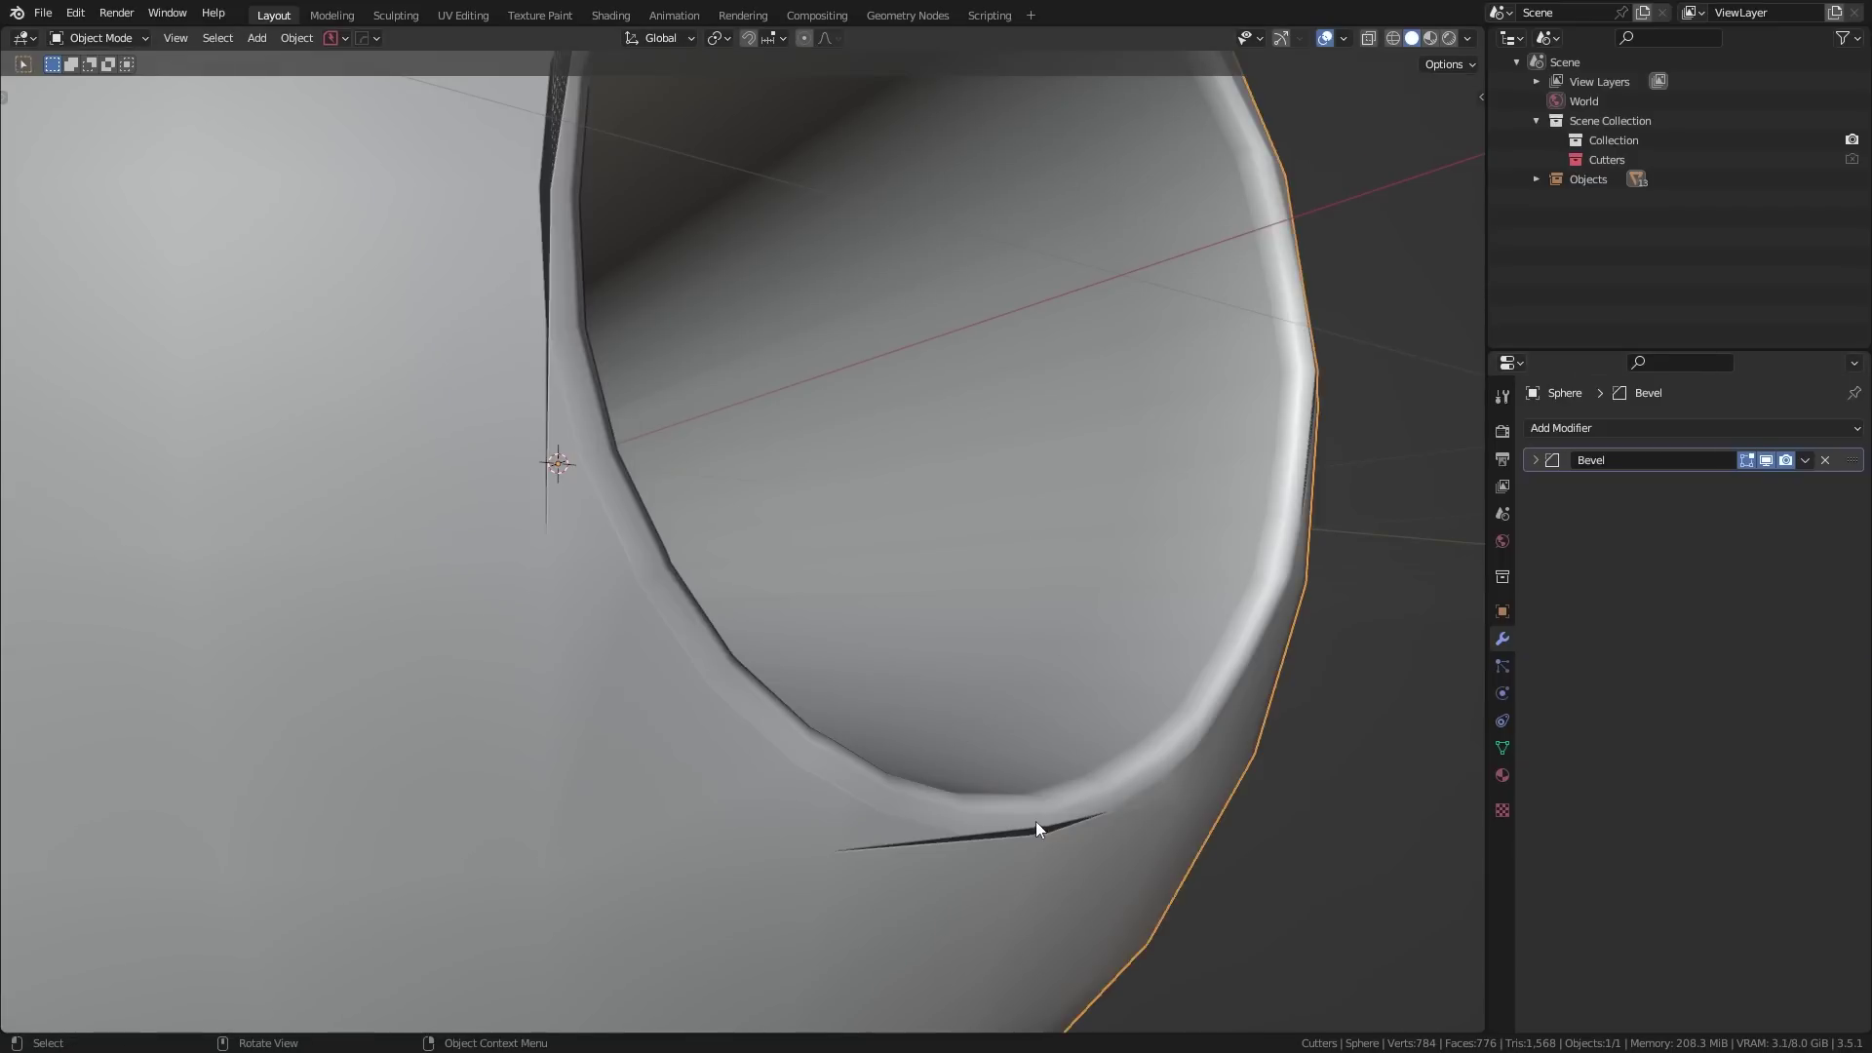
key(Tab)
scroll(1016, 866, up, 3)
click(1062, 809)
key(Tab)
Add an offset edge loop around the hole and bevel the rim 0.0243 m with 6 segments
scroll(1044, 660, up, 5)
click(1537, 460)
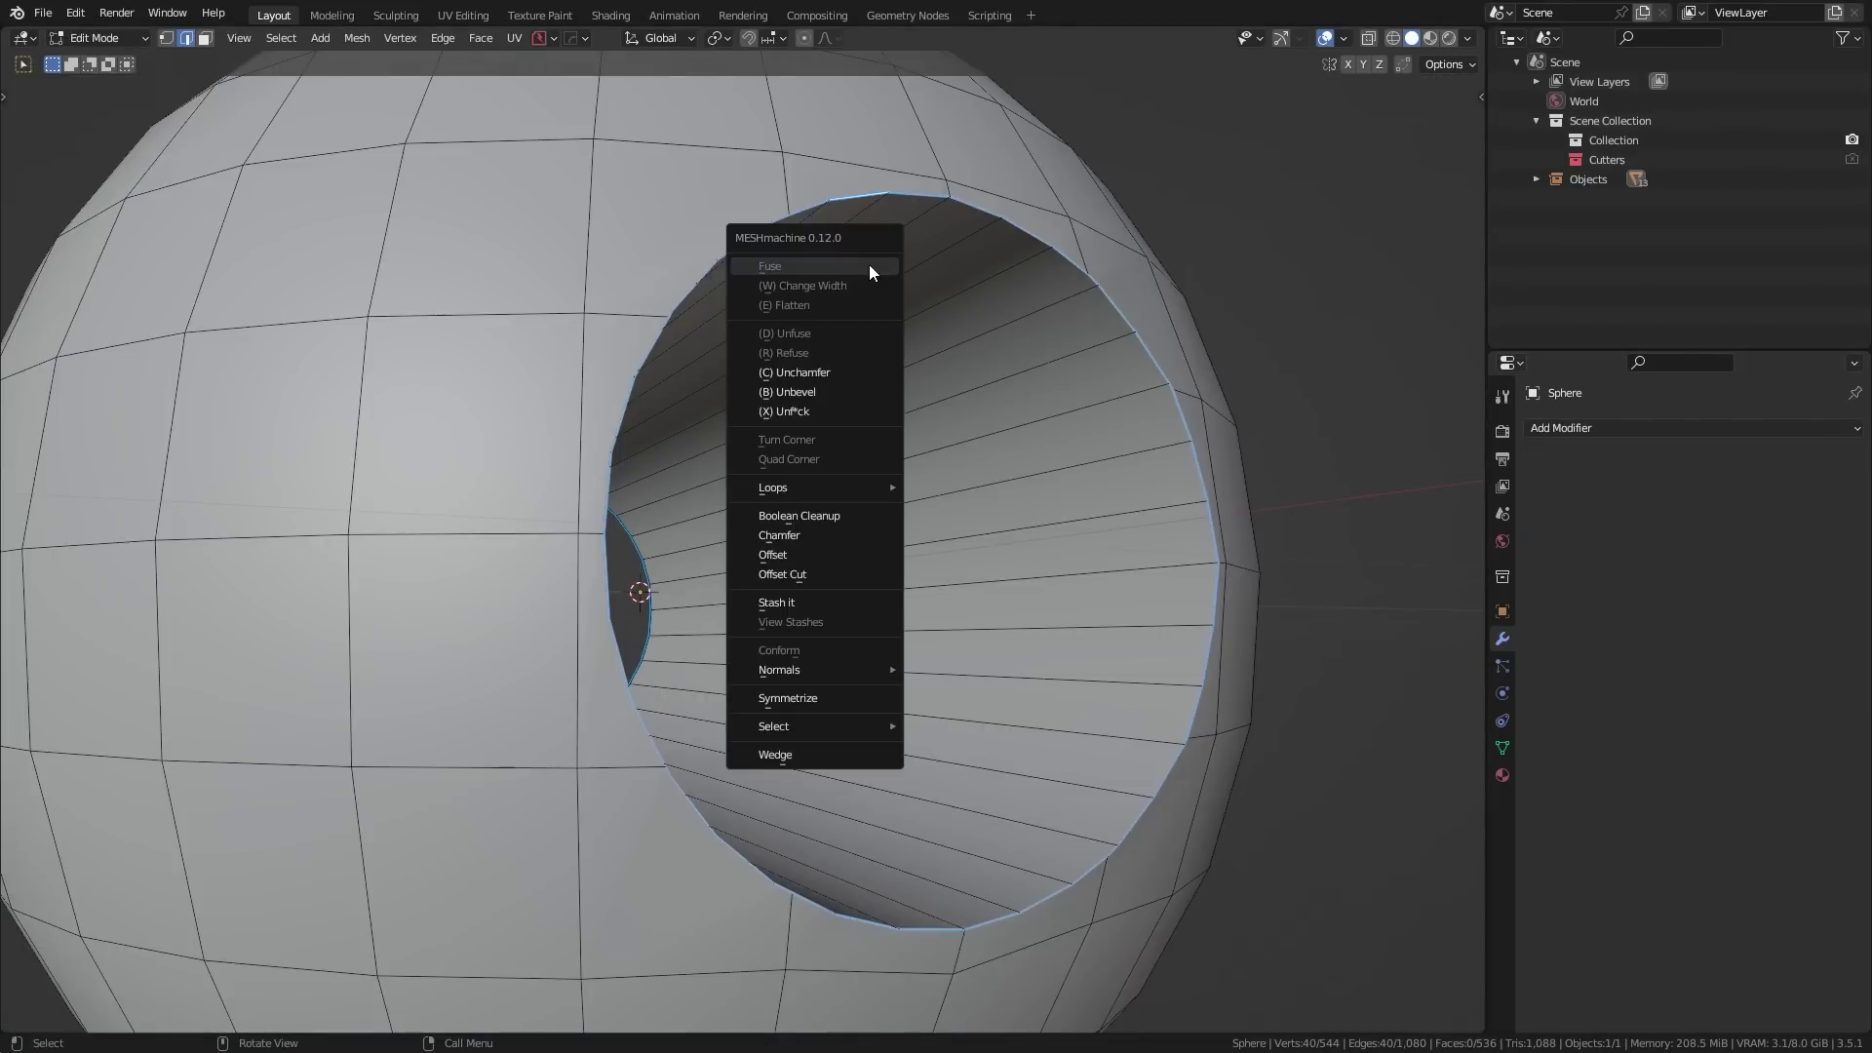
click(833, 569)
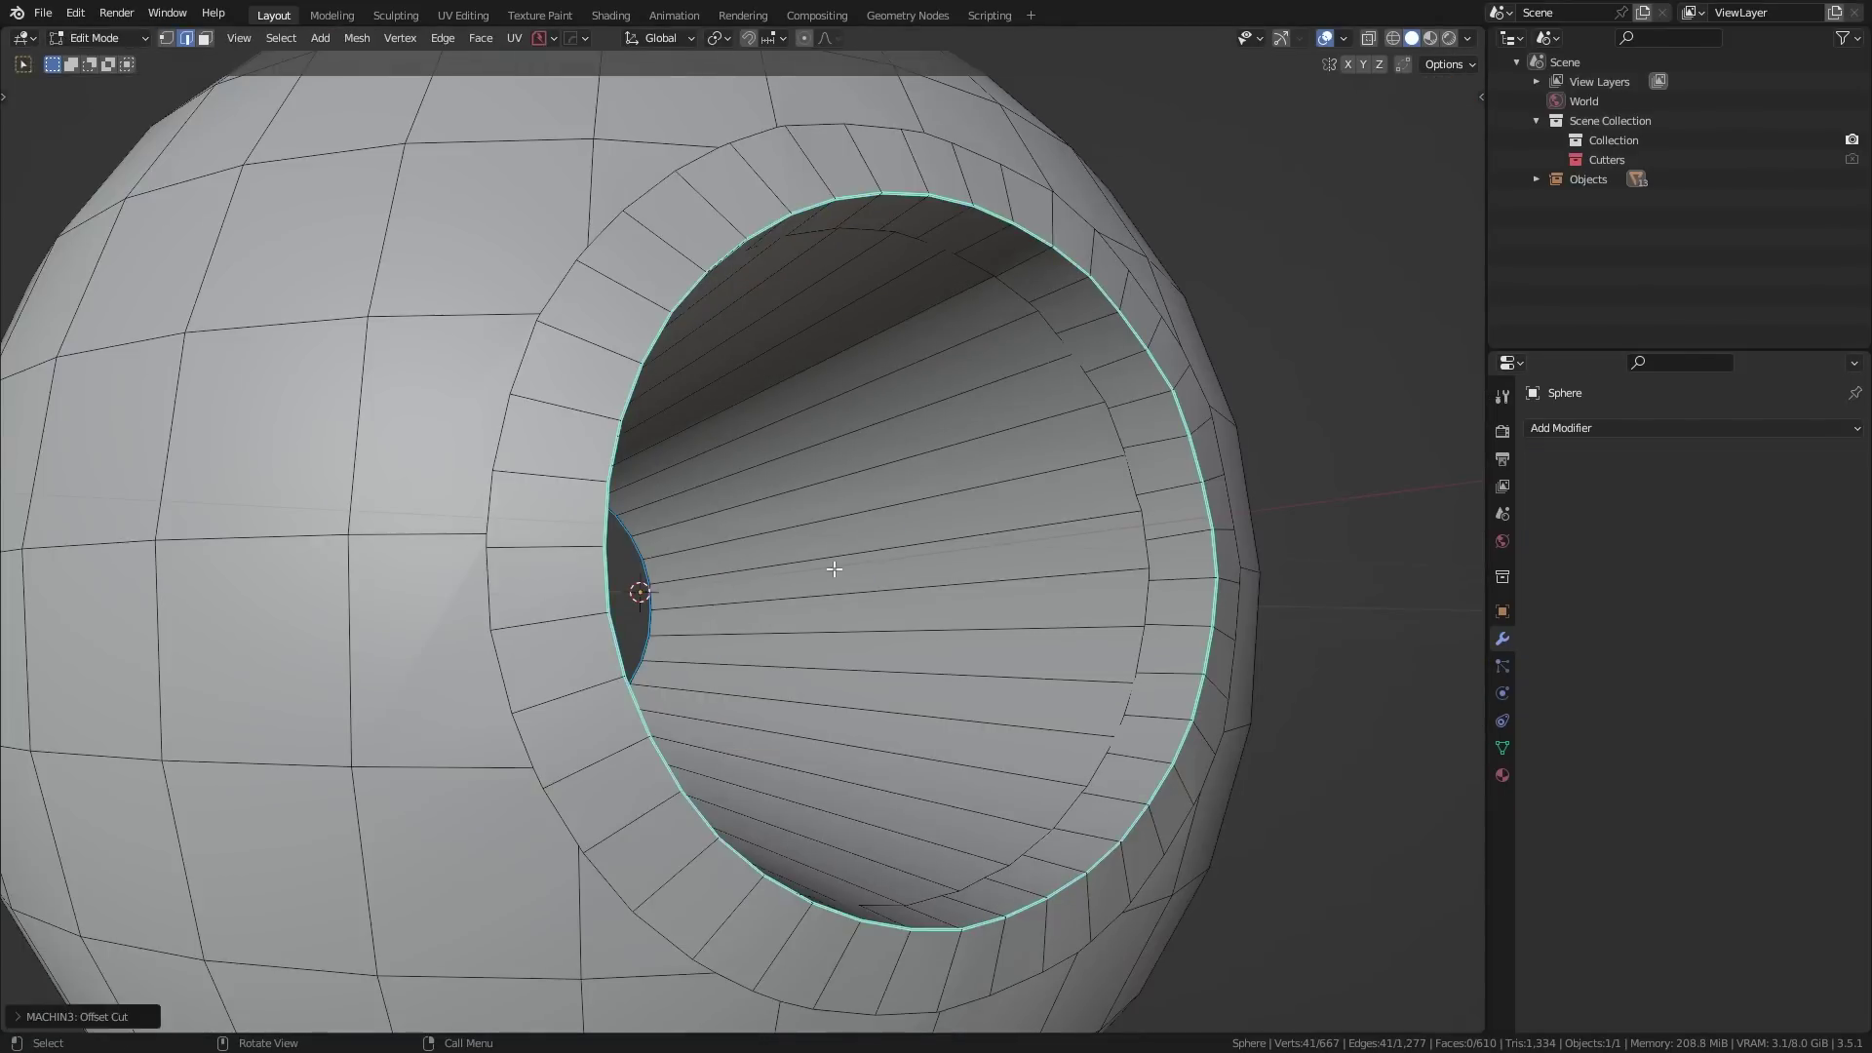
click(987, 412)
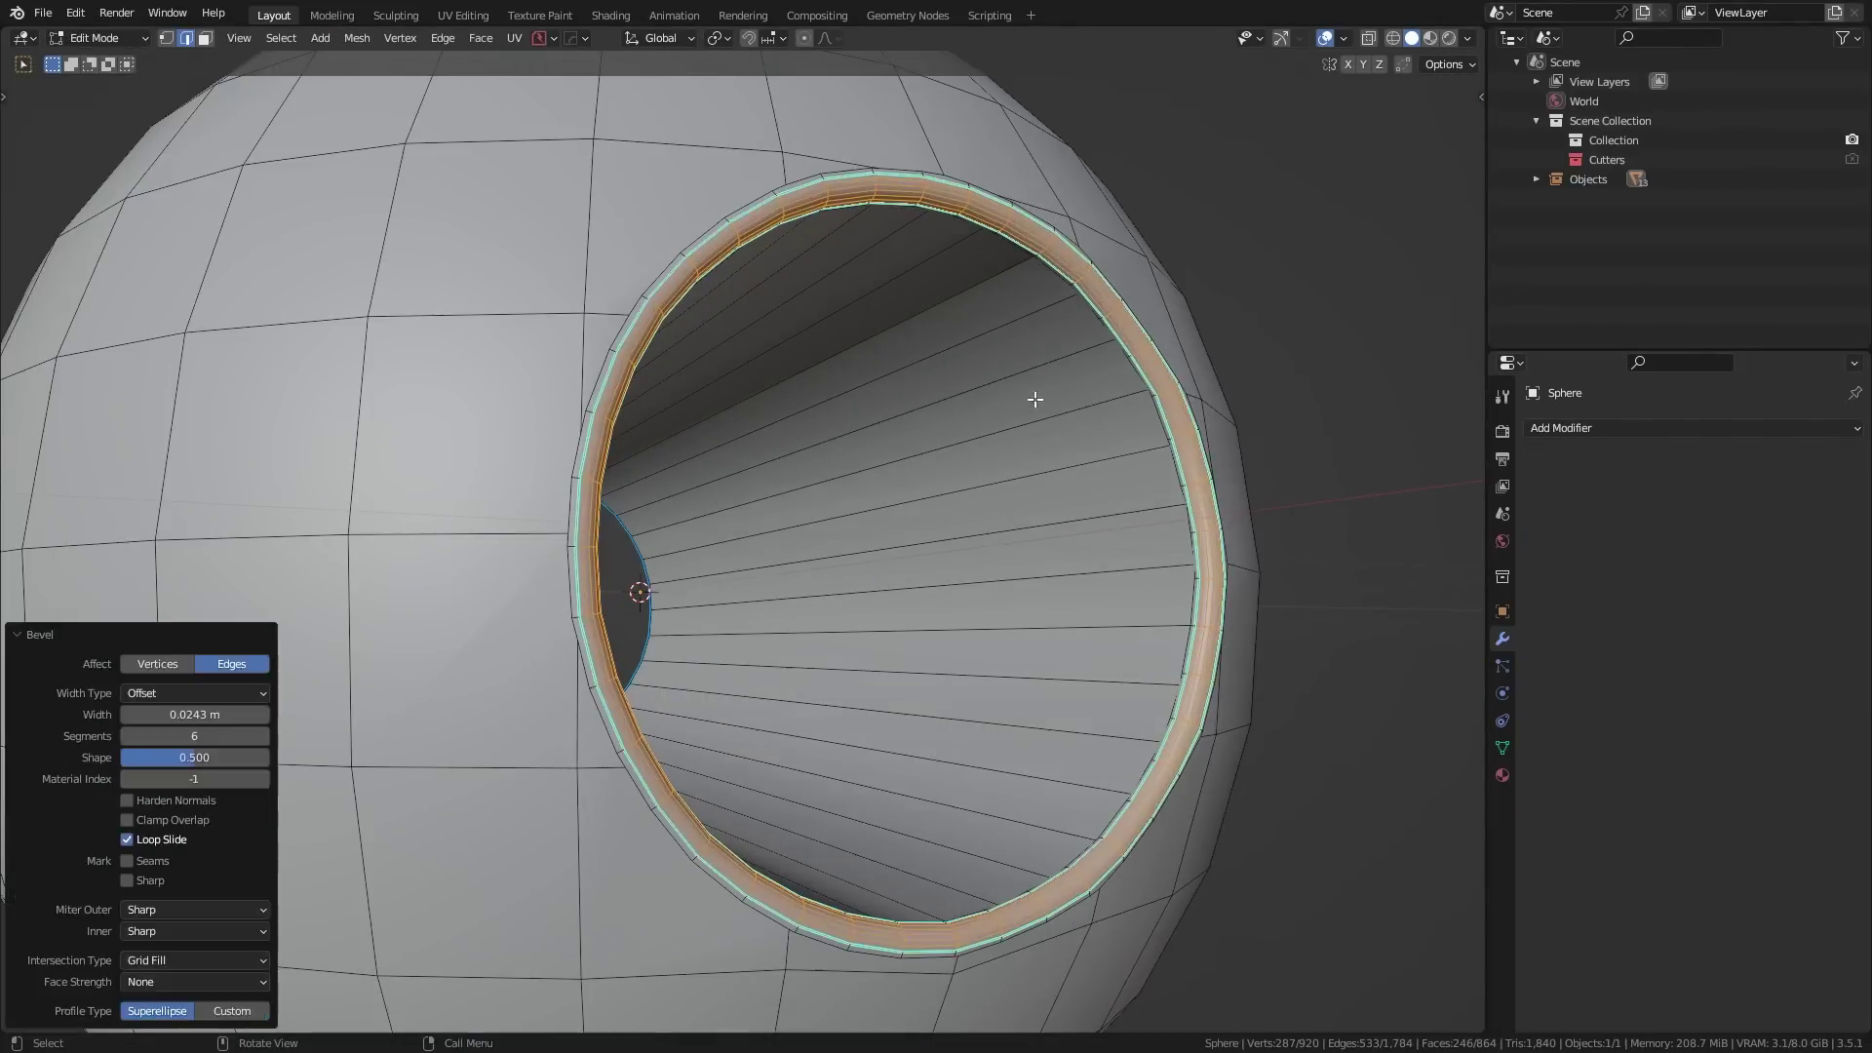
key(Tab)
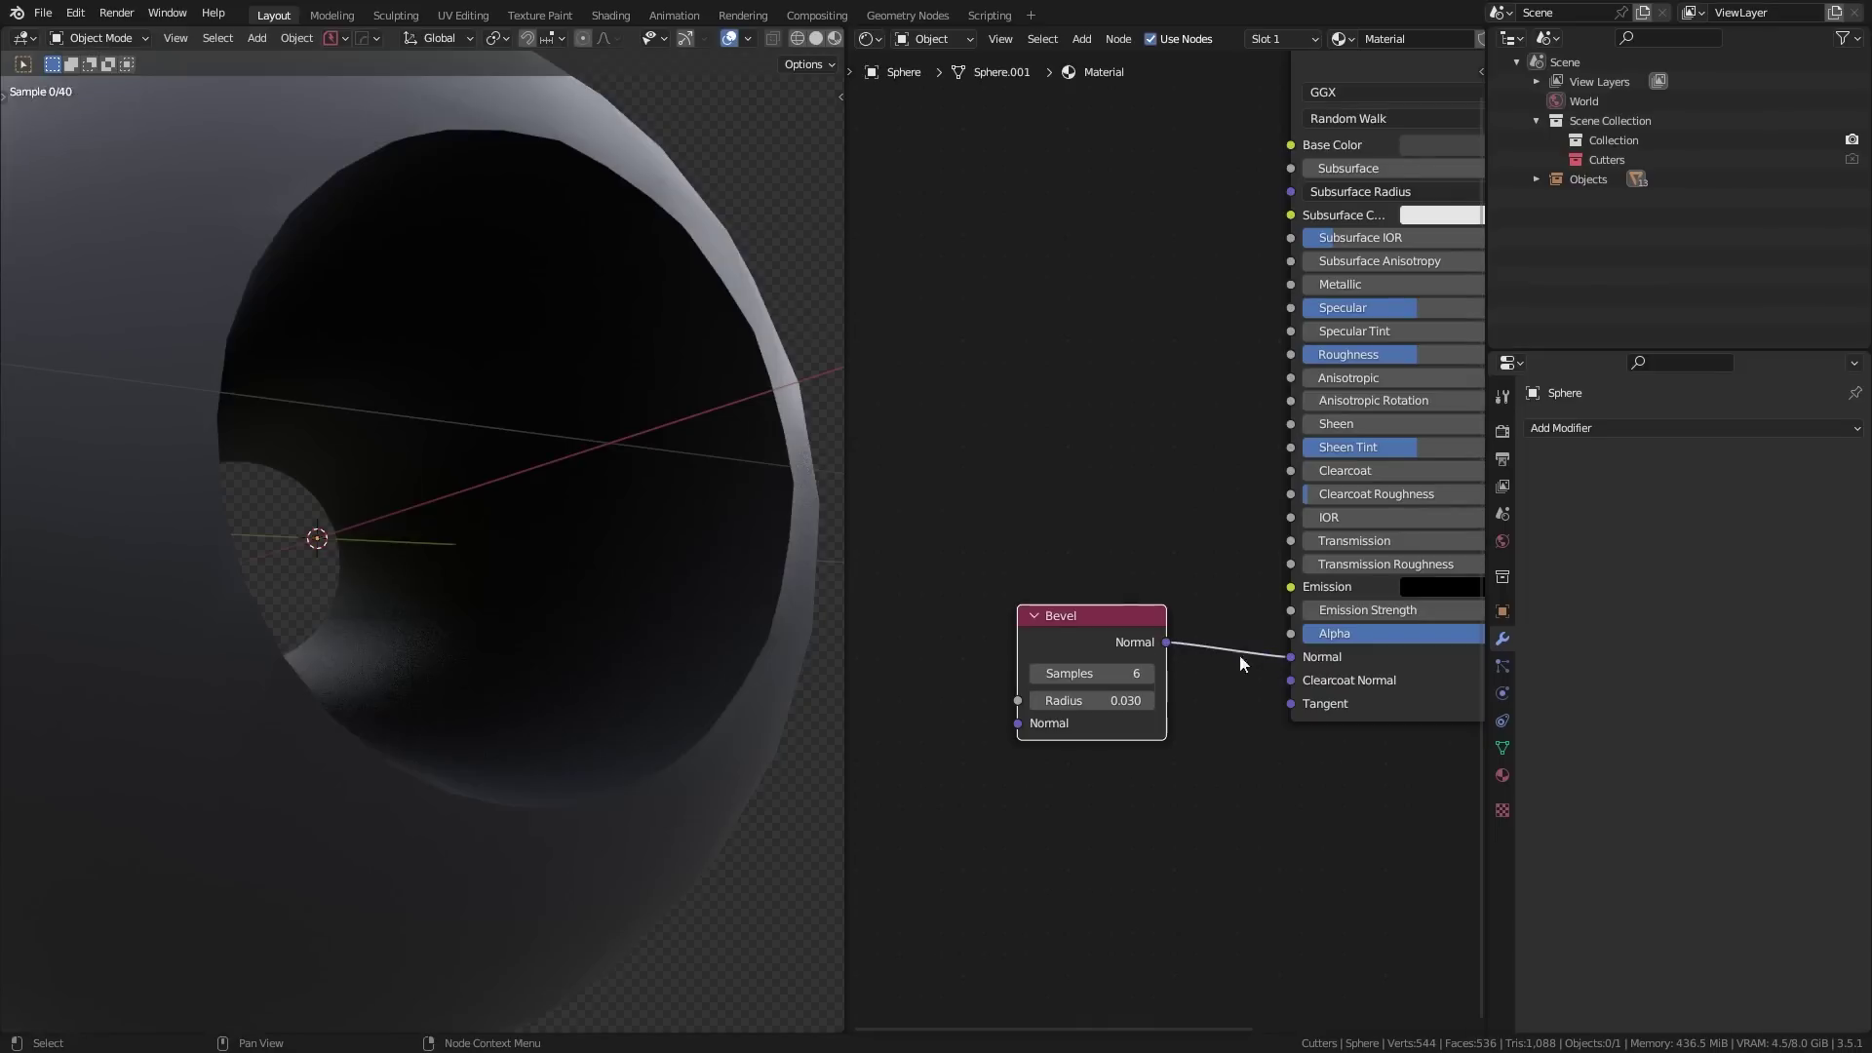